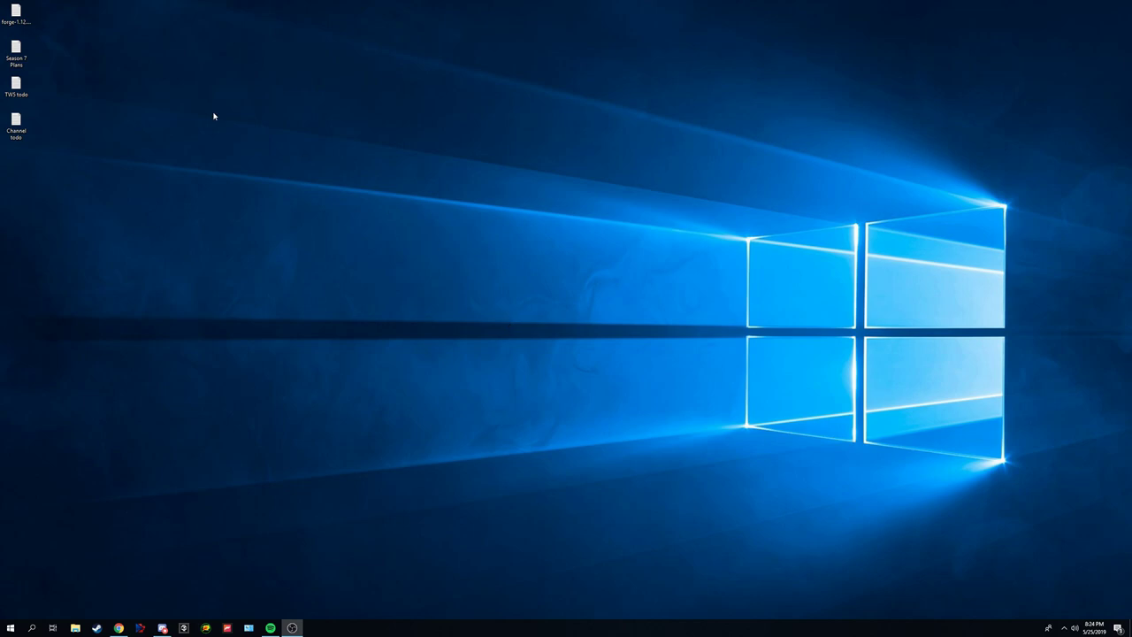
Switch to Chrome and look over the Minecraft Forge, Local Weather, Storms & Tornadoes, and CoroUtil download pages.
{"action": "key", "text": "alt+Tab"}
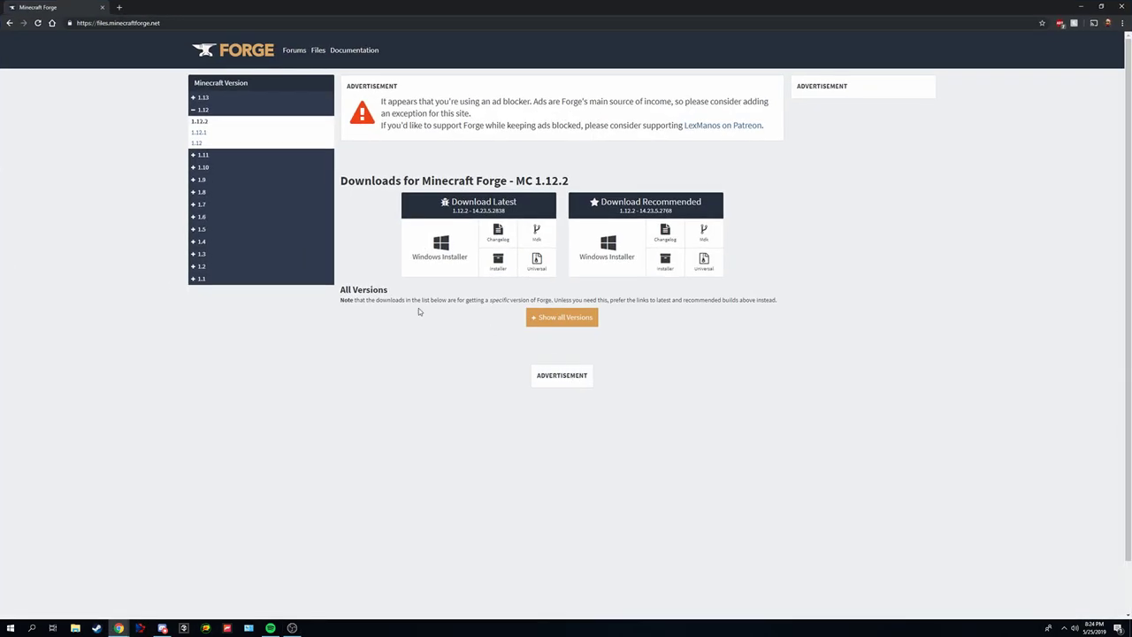
{"action": "left_click_drag", "start_coordinate": [76, 256], "coordinate": [159, 7]}
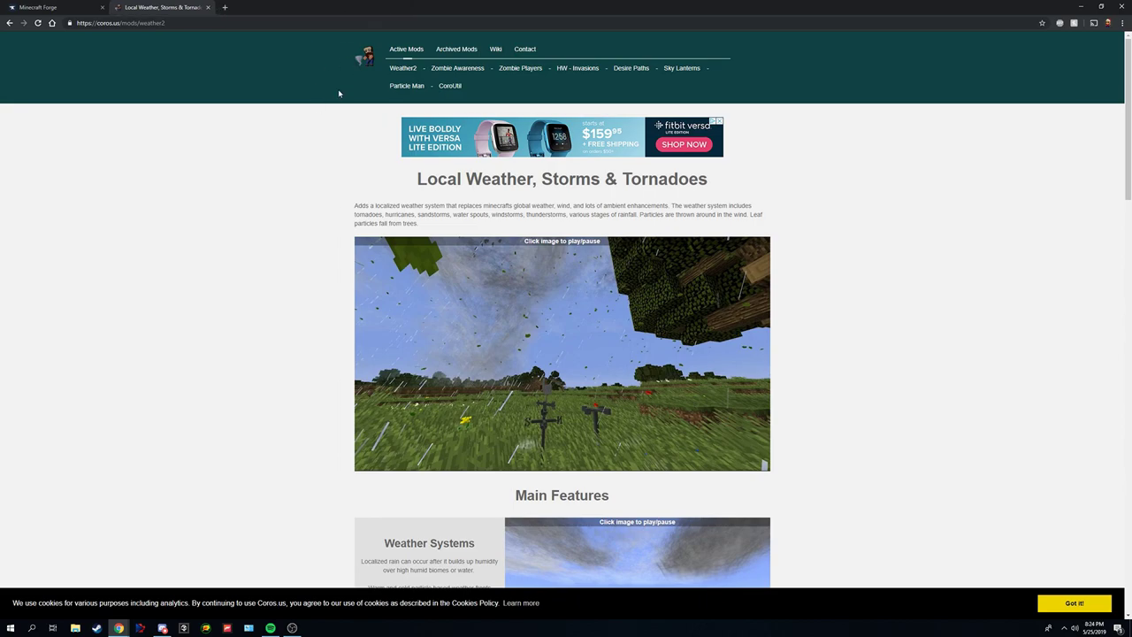
{"action": "left_click_drag", "start_coordinate": [76, 265], "coordinate": [239, 7]}
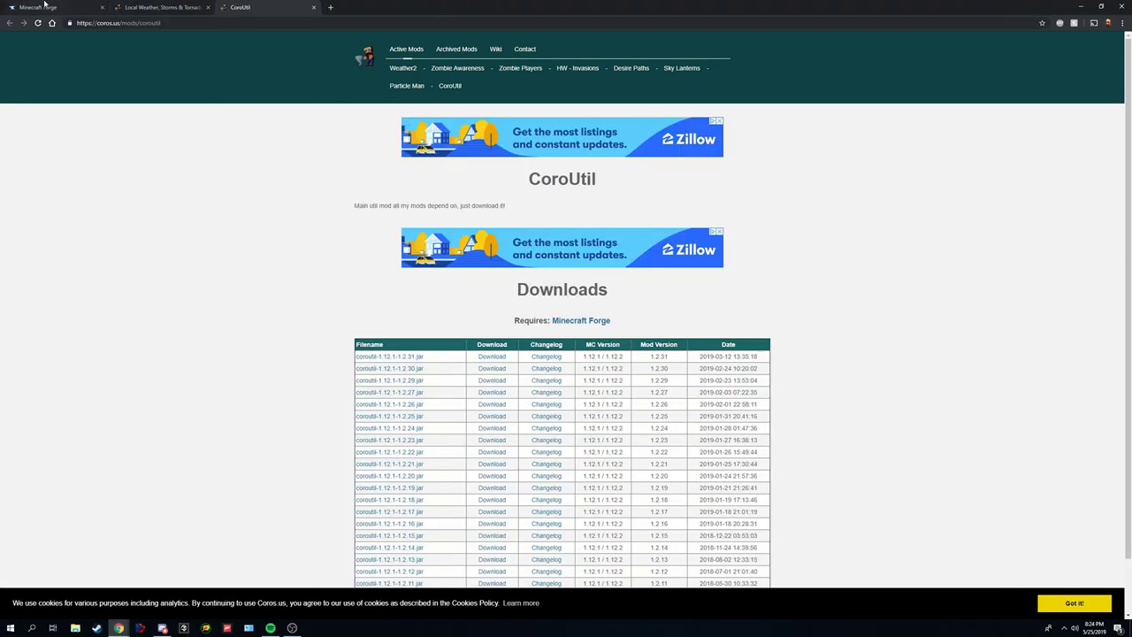
{"action": "left_click", "coordinate": [93, 6]}
{"action": "left_click", "coordinate": [155, 7]}
Download the latest Minecraft Forge 1.12.2 Windows installer, skipping the ad page, and close the Forge page.
{"action": "left_click", "coordinate": [50, 6]}
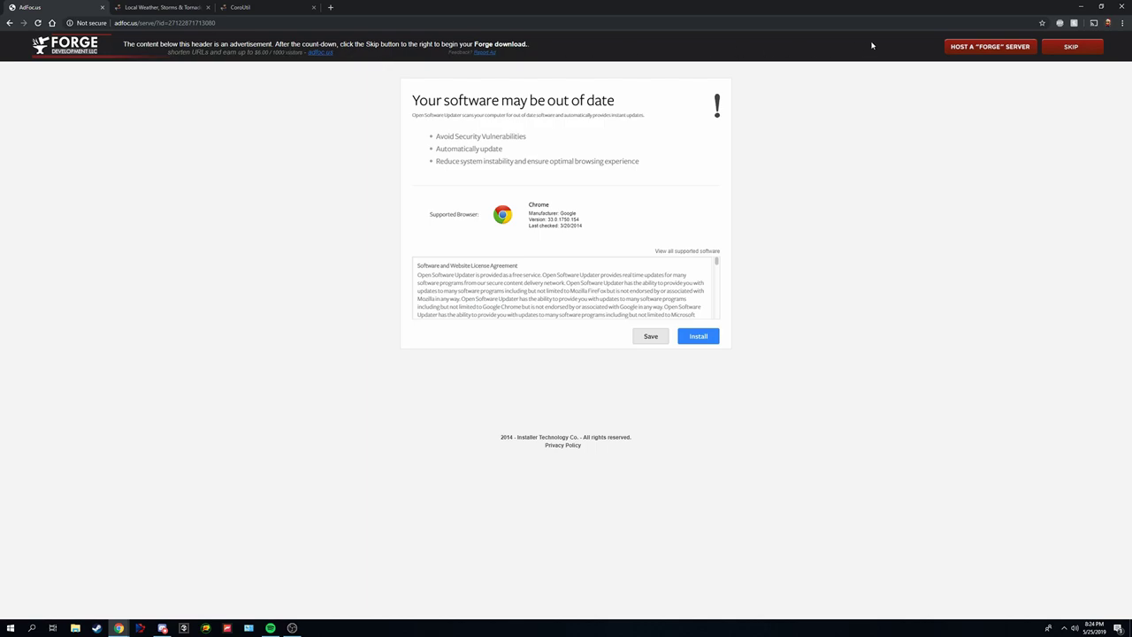
{"action": "left_click", "coordinate": [1072, 49]}
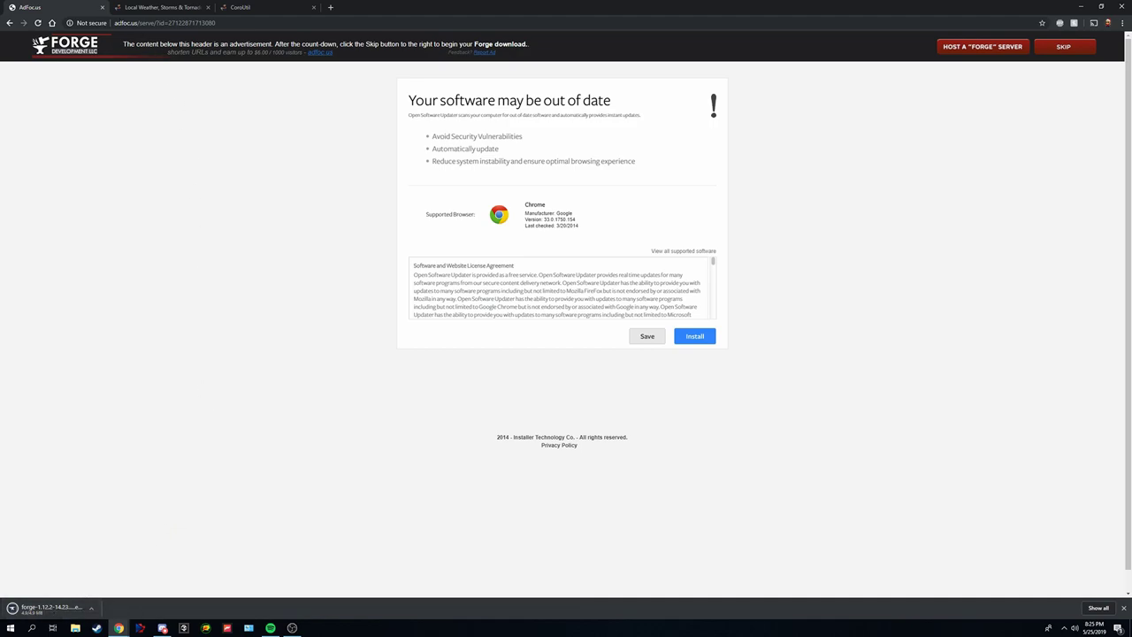
{"action": "left_click", "coordinate": [102, 7]}
Download weather2-1.12.1-2.6.12.jar from the Local Weather, Storms & Tornadoes page, keep the flagged file and close the page.
{"action": "scroll", "coordinate": [364, 402], "scroll_direction": "down", "scroll_amount": 2}
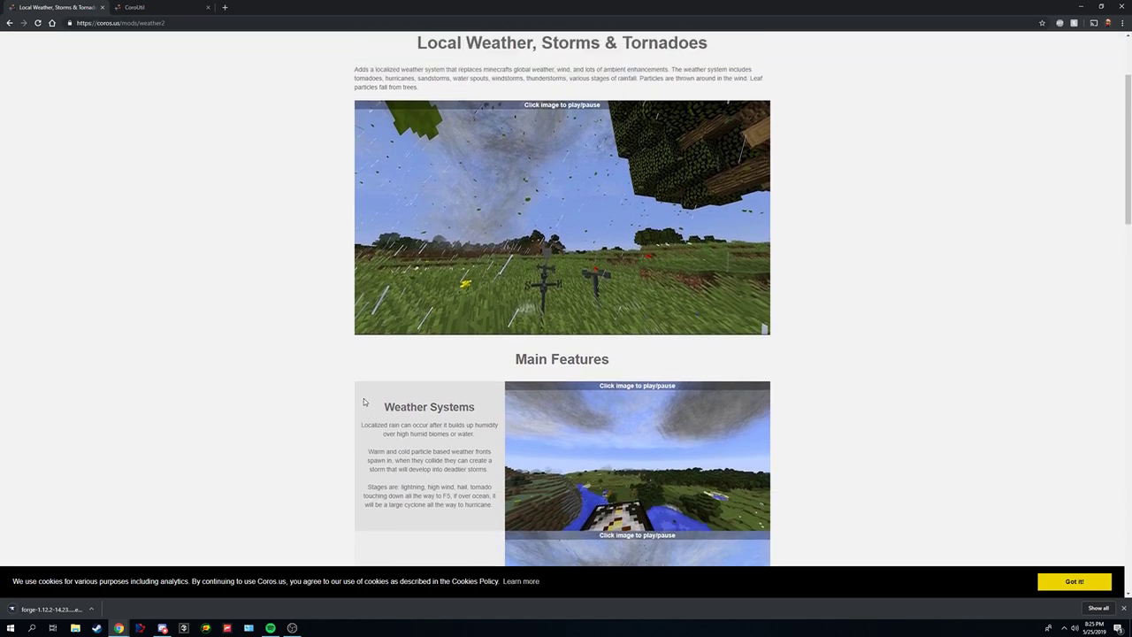
{"action": "scroll", "coordinate": [265, 265], "scroll_direction": "up", "scroll_amount": 2}
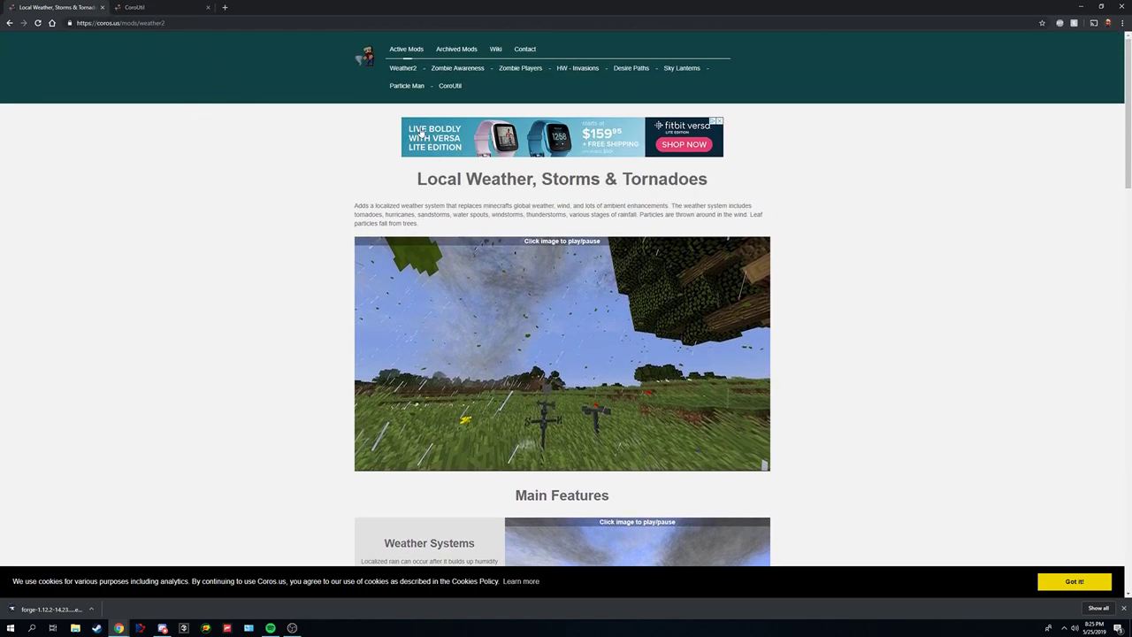
{"action": "scroll", "coordinate": [635, 331], "scroll_direction": "down", "scroll_amount": 11}
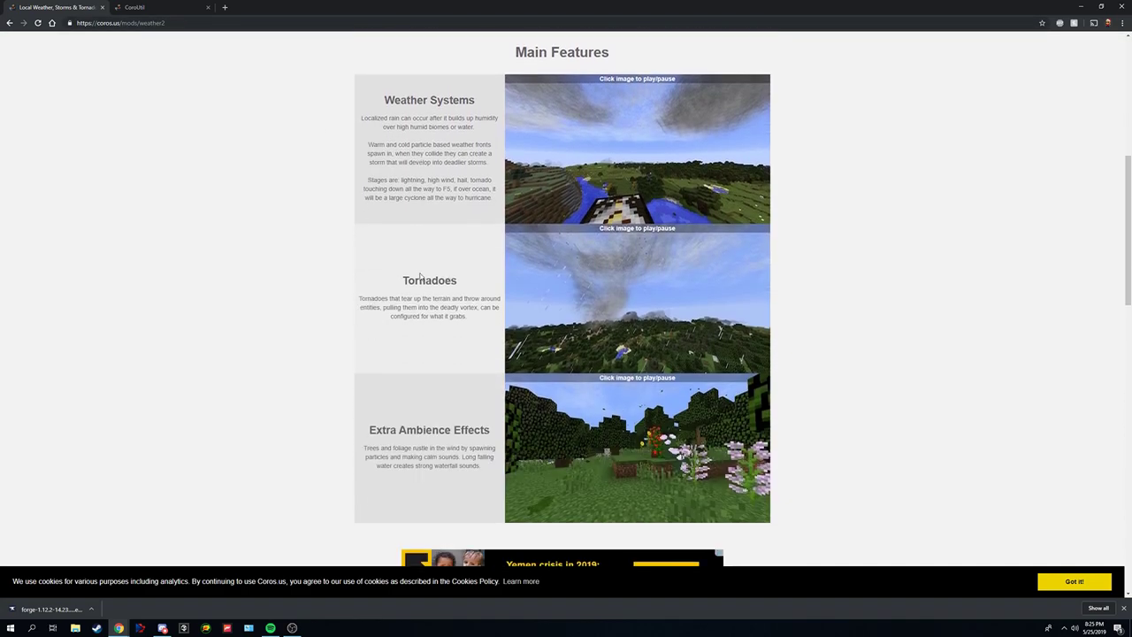
{"action": "scroll", "coordinate": [635, 331], "scroll_direction": "down", "scroll_amount": 6}
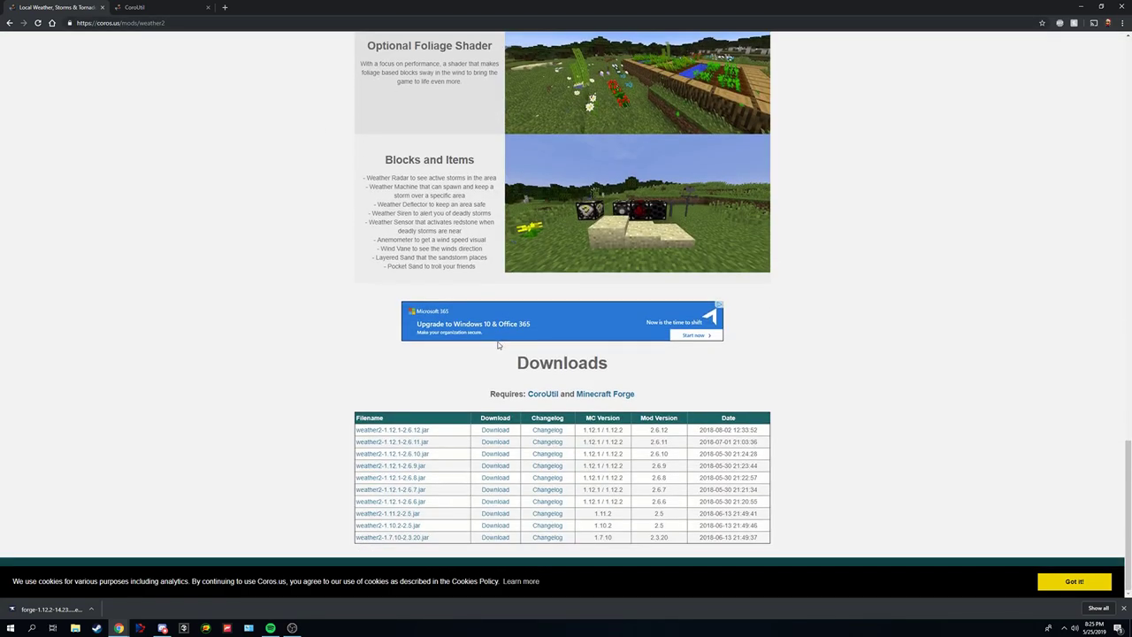
{"action": "scroll", "coordinate": [947, 204], "scroll_direction": "up", "scroll_amount": 6}
{"action": "left_click_drag", "start_coordinate": [1130, 334], "coordinate": [1117, 438]}
{"action": "scroll", "coordinate": [826, 406], "scroll_direction": "down", "scroll_amount": 2}
{"action": "left_click", "coordinate": [495, 431]}
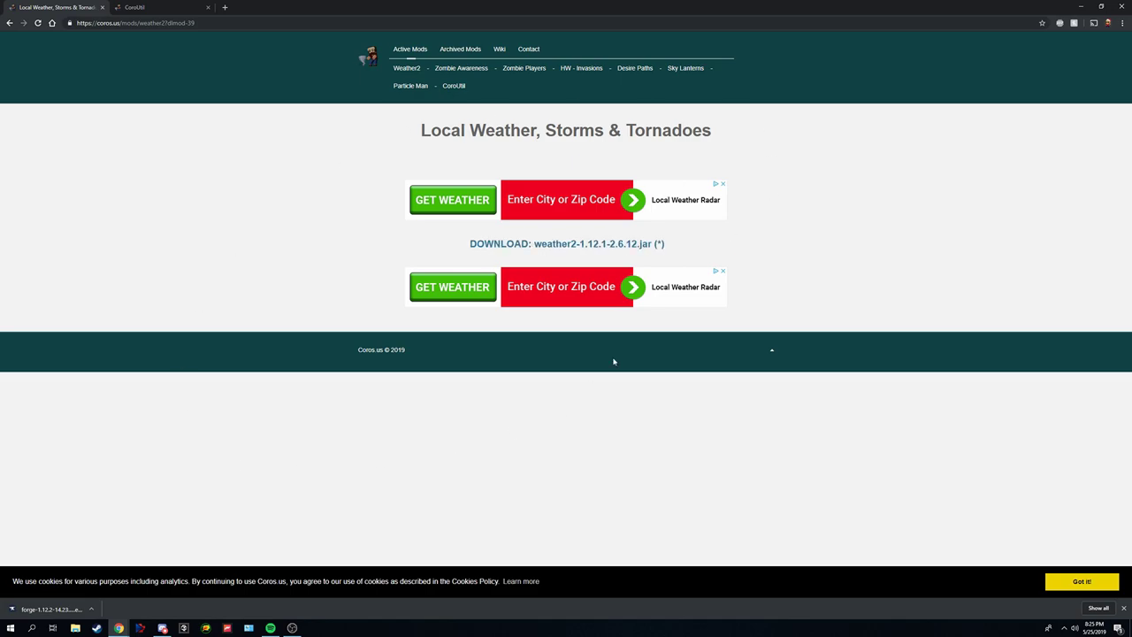
{"action": "left_click", "coordinate": [564, 245]}
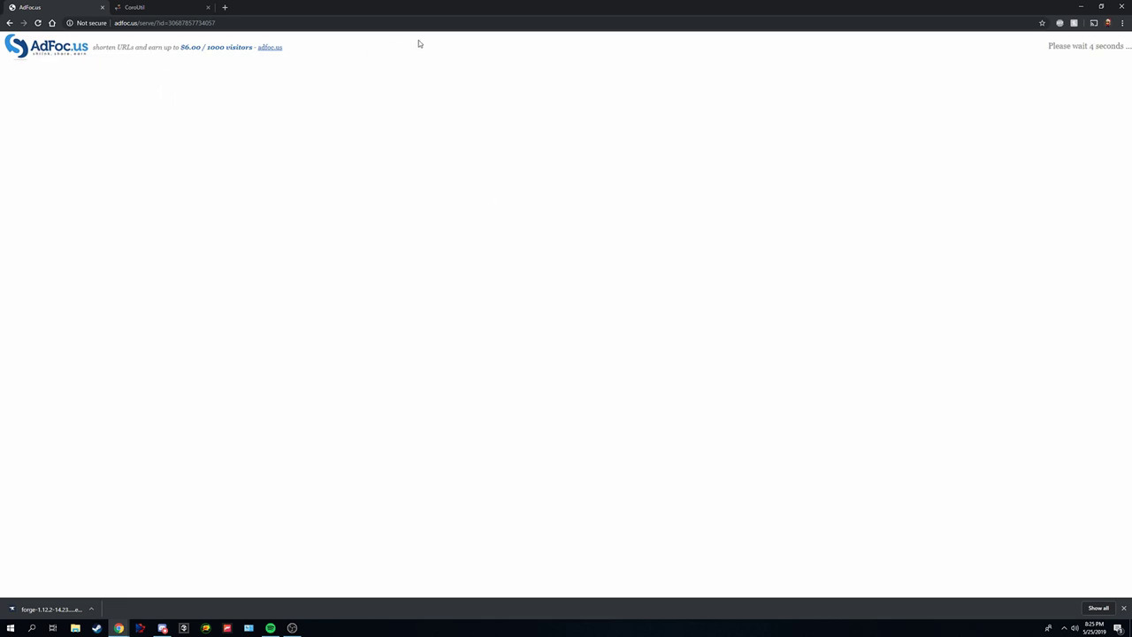
{"action": "left_click", "coordinate": [1099, 47]}
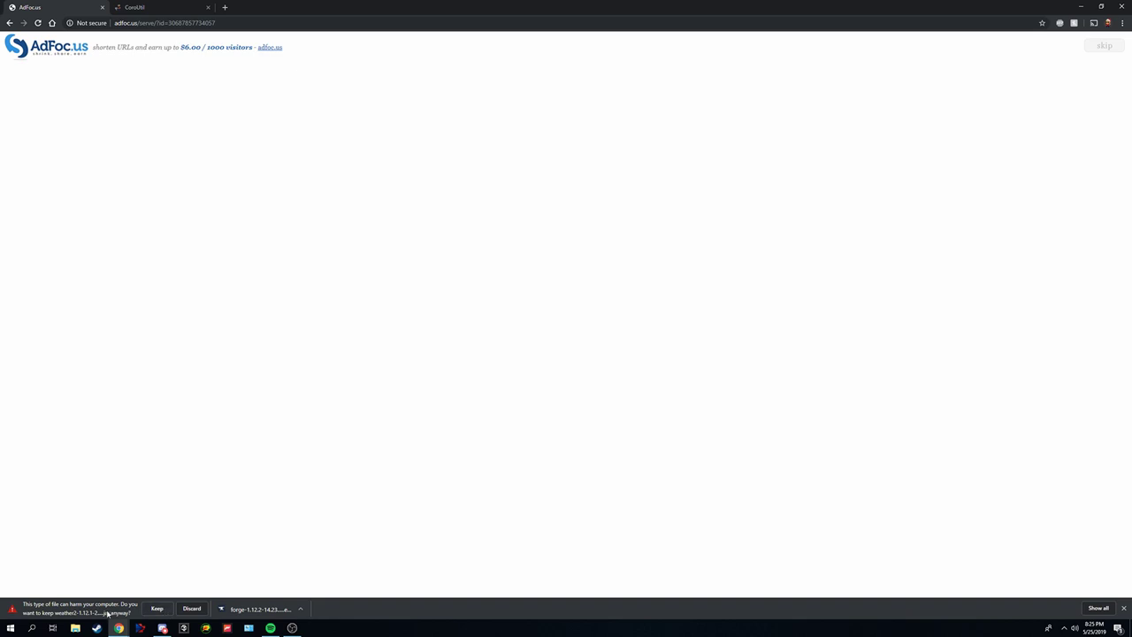
{"action": "left_click", "coordinate": [156, 608]}
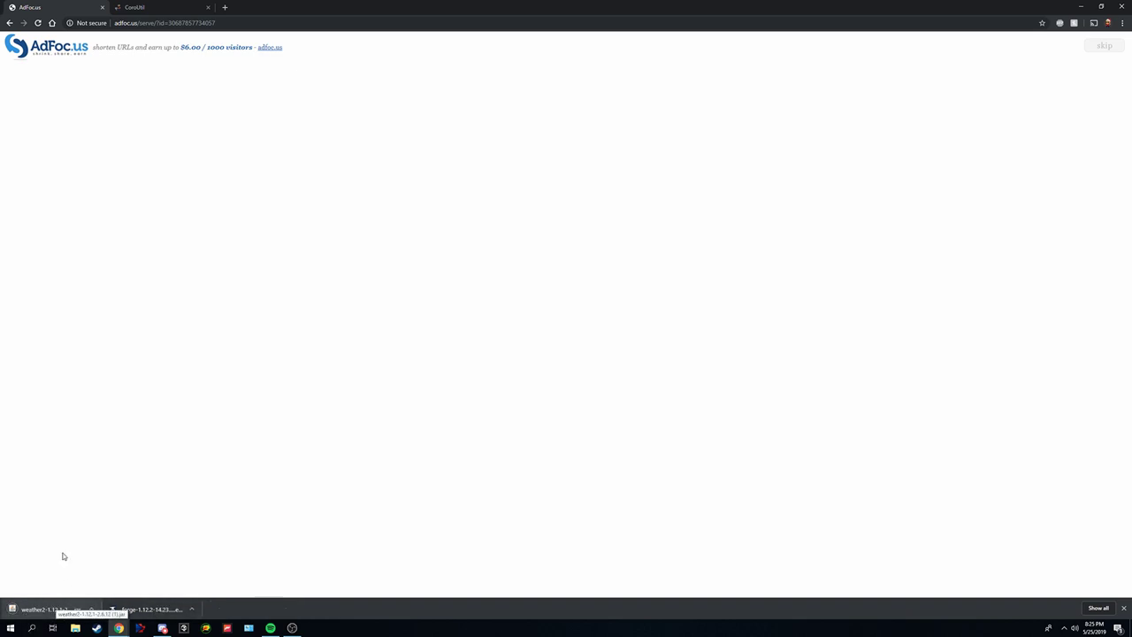
{"action": "left_click", "coordinate": [101, 8]}
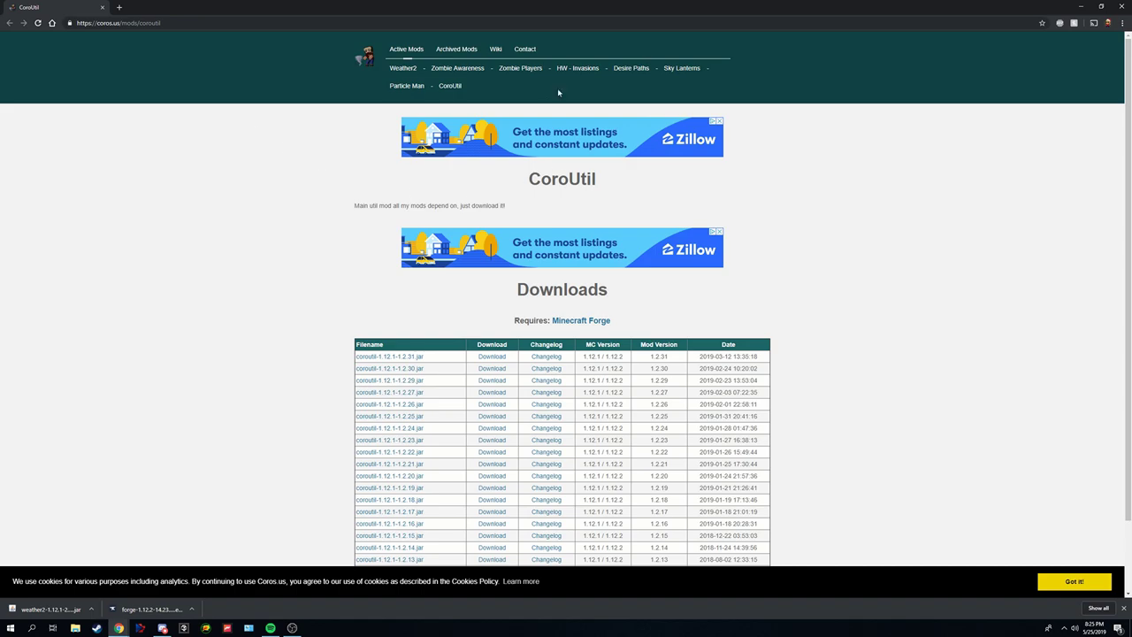
Download coroutil-1.12.1-1.2.31.jar from the CoroUtil page, skipping the ad page, and keep the flagged file.
{"action": "left_click", "coordinate": [497, 358]}
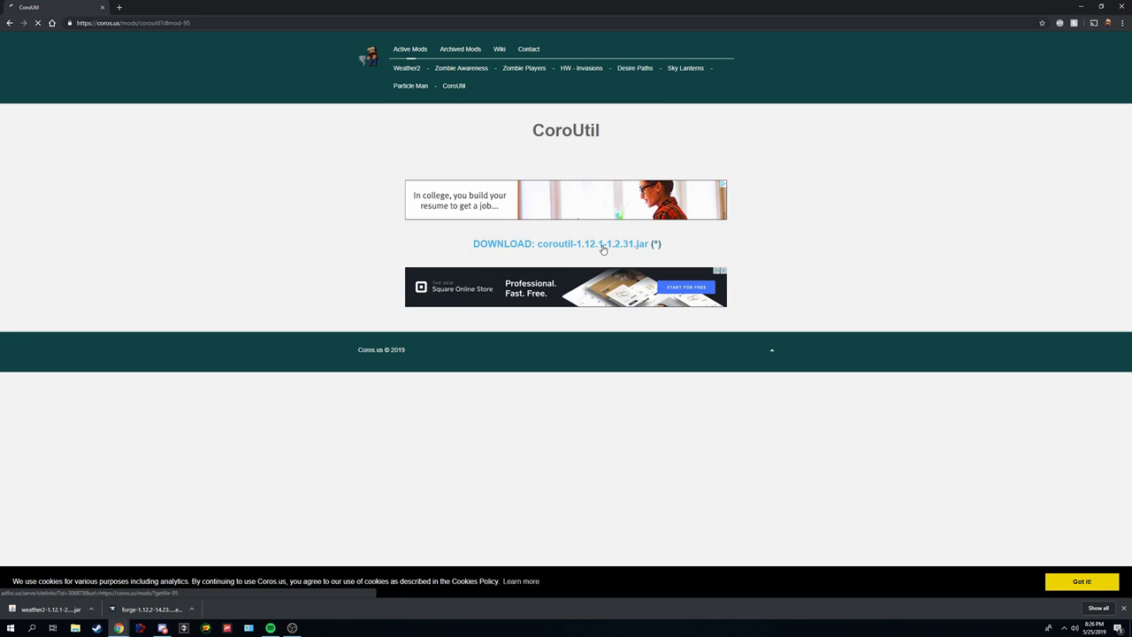
{"action": "left_click", "coordinate": [601, 247]}
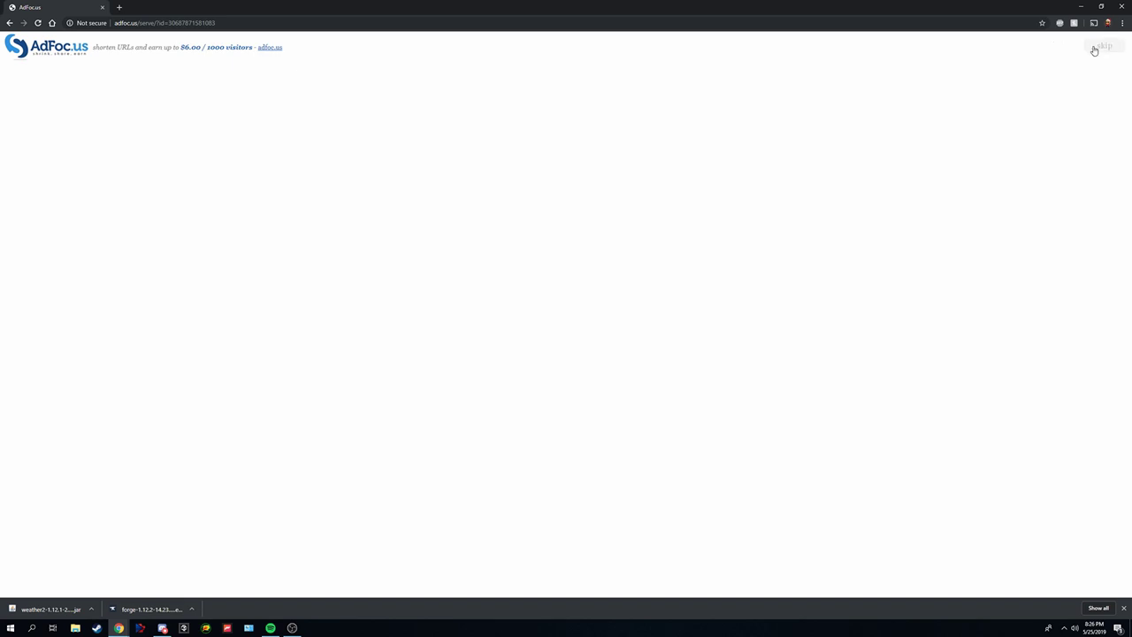
{"action": "left_click", "coordinate": [1097, 46]}
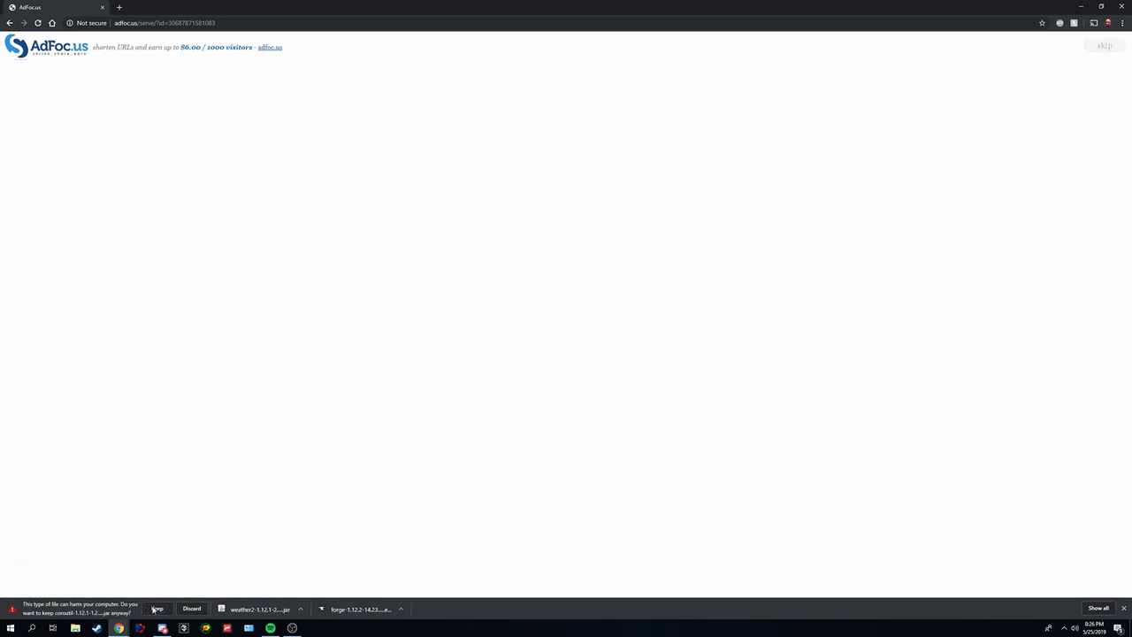
{"action": "left_click", "coordinate": [156, 609]}
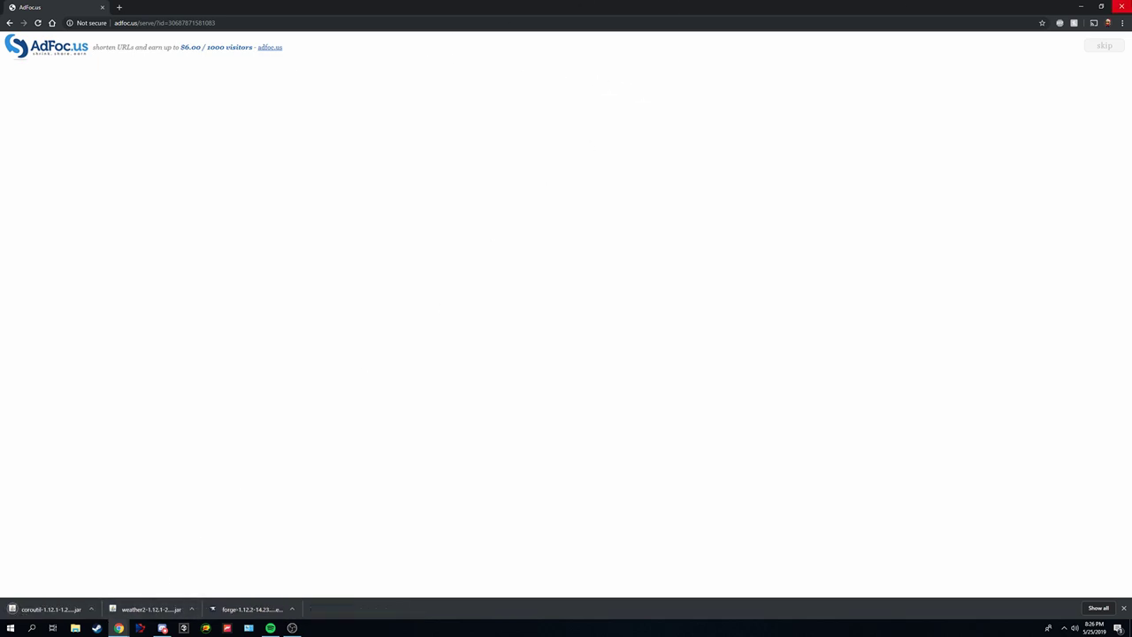
Move the CoroUtil jar, the Weather2 jar and the Forge 1.12.2 installer from the Downloads folder to the desktop.
{"action": "key", "text": "super+d"}
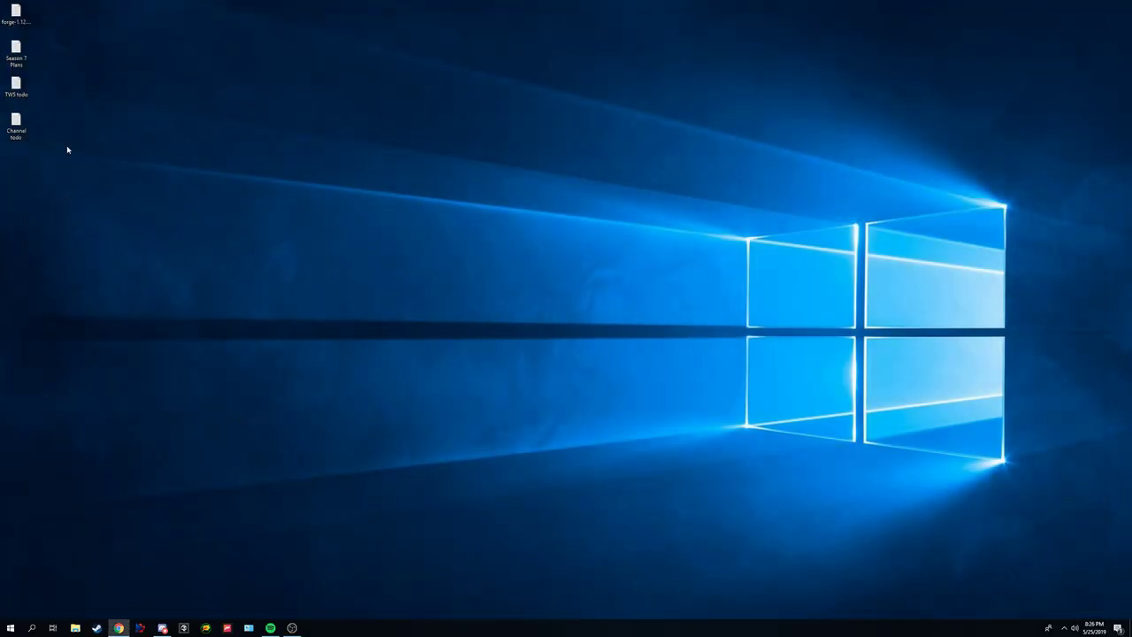
{"action": "left_click", "coordinate": [75, 627]}
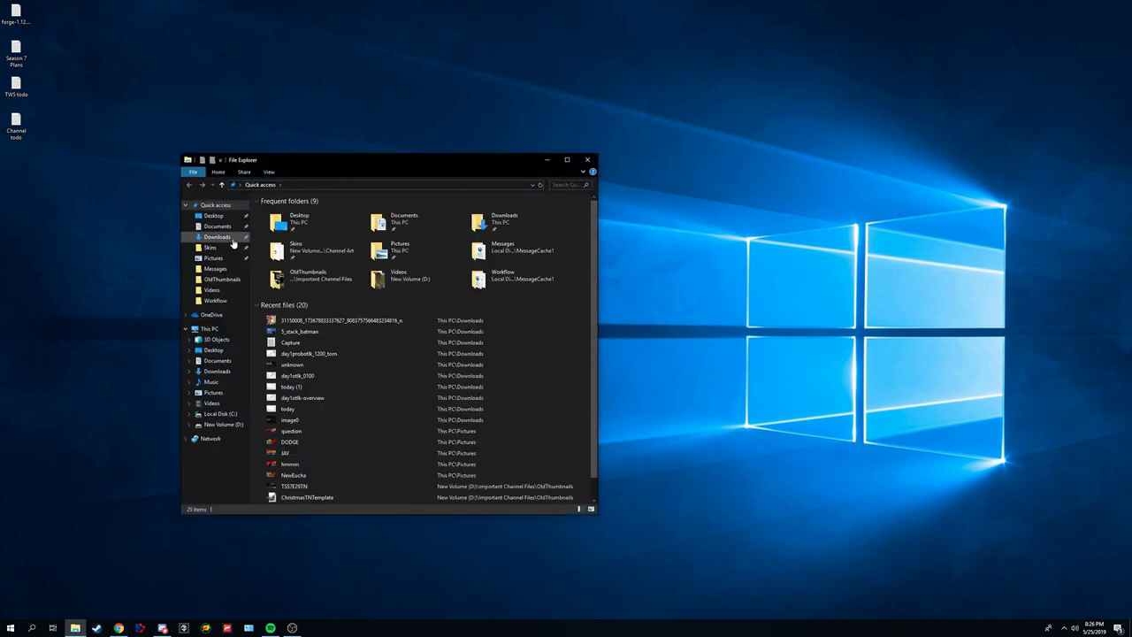
{"action": "left_click", "coordinate": [216, 236]}
{"action": "scroll", "coordinate": [405, 337], "scroll_direction": "down", "scroll_amount": 10}
{"action": "scroll", "coordinate": [433, 398], "scroll_direction": "up", "scroll_amount": 10}
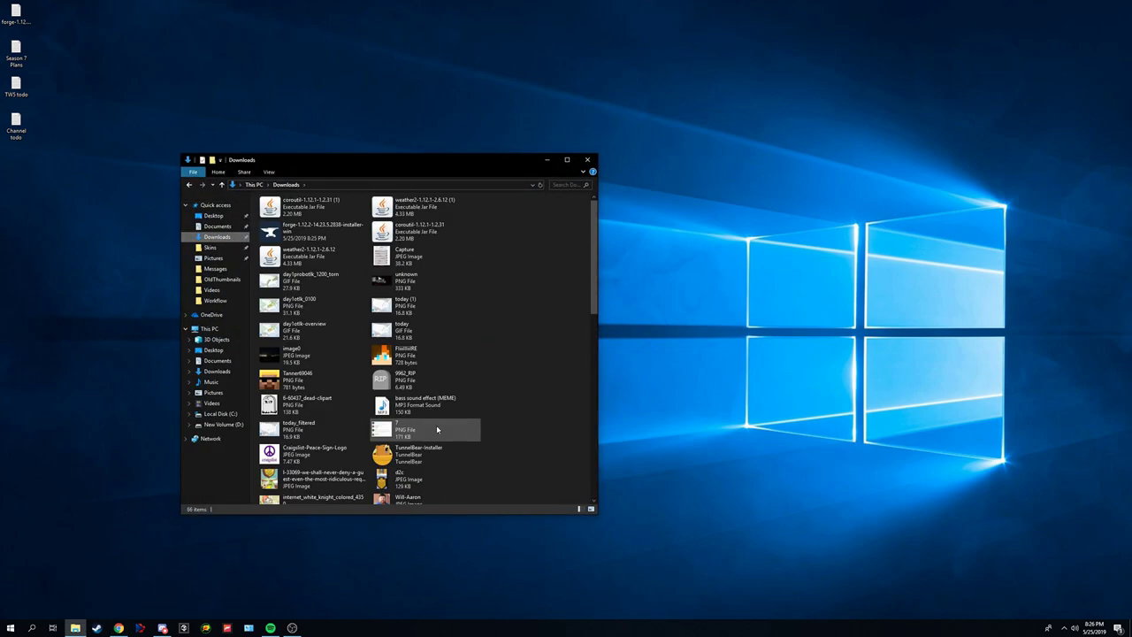
{"action": "left_click", "coordinate": [419, 232]}
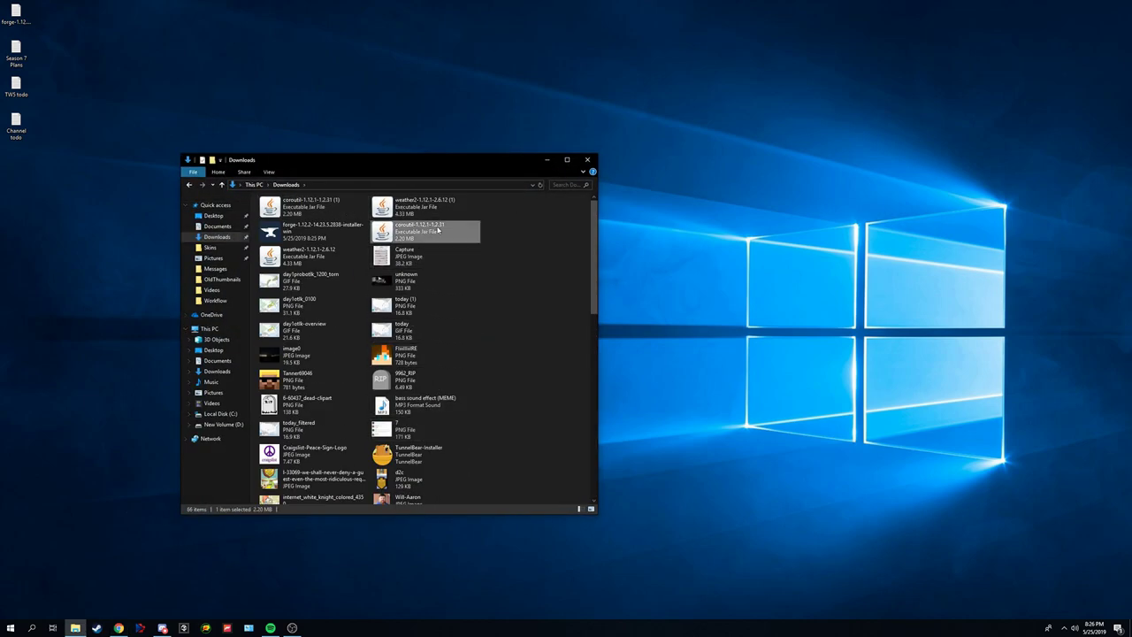
{"action": "left_click_drag", "start_coordinate": [420, 231], "coordinate": [830, 230]}
{"action": "left_click_drag", "start_coordinate": [419, 207], "coordinate": [730, 212]}
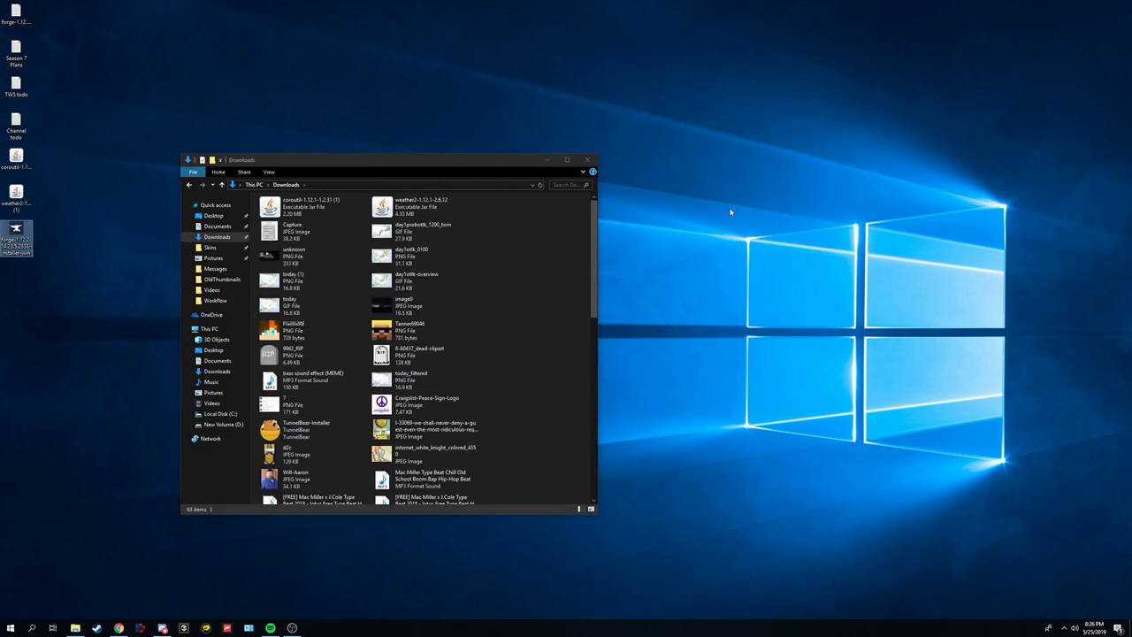
{"action": "left_click", "coordinate": [587, 159]}
{"action": "left_click_drag", "start_coordinate": [60, 203], "coordinate": [411, 346]}
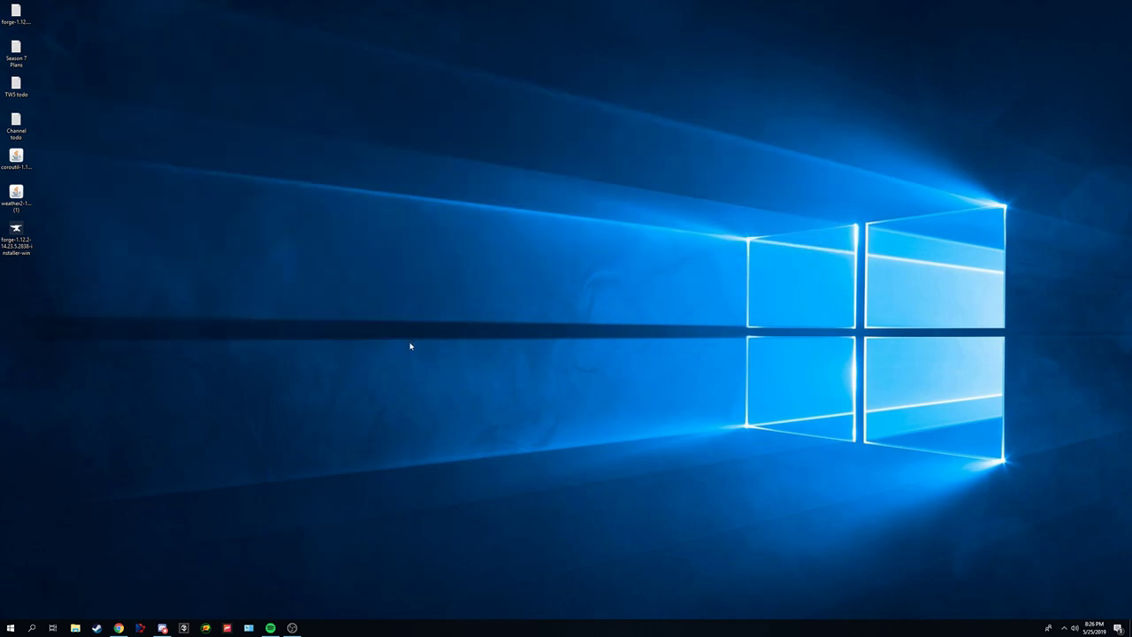
Run the Forge installer from the desktop with Install client selected and close the completion message.
{"action": "double_click", "coordinate": [16, 231]}
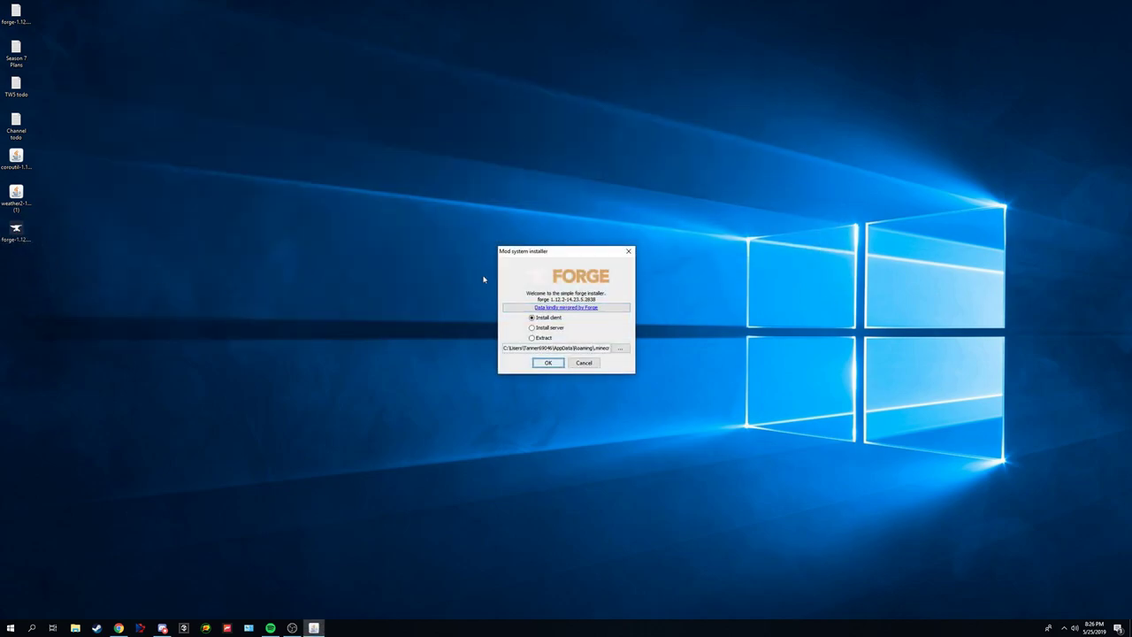
{"action": "left_click", "coordinate": [547, 363]}
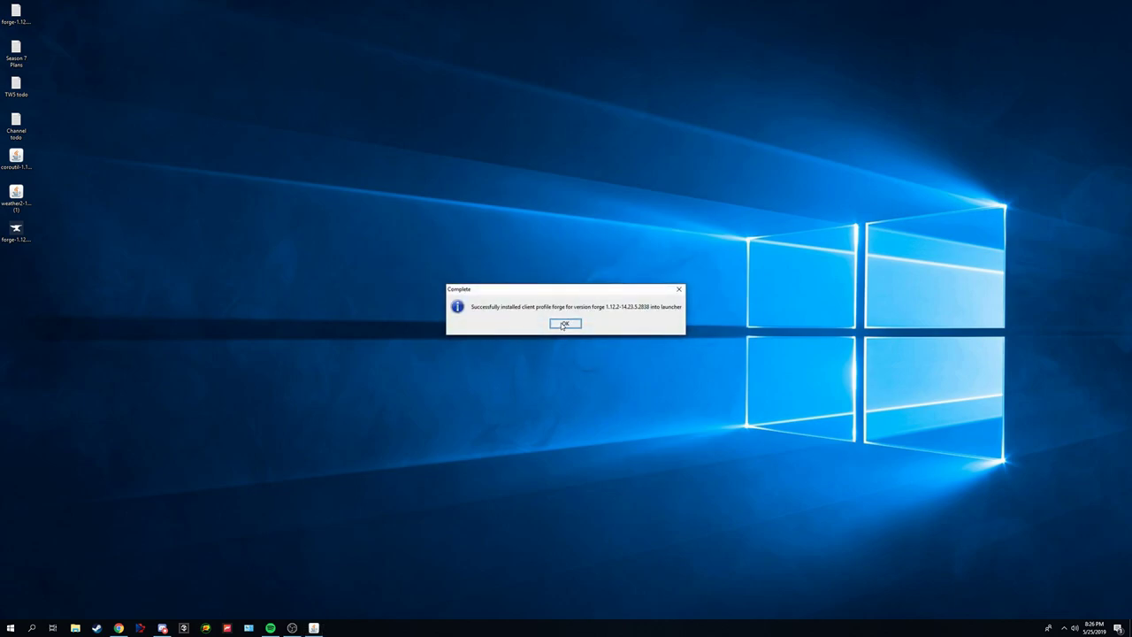
{"action": "left_click", "coordinate": [550, 324]}
Search Windows for Minecraft and open the Minecraft Launcher.
{"action": "left_click", "coordinate": [32, 627]}
{"action": "type", "text": "min"}
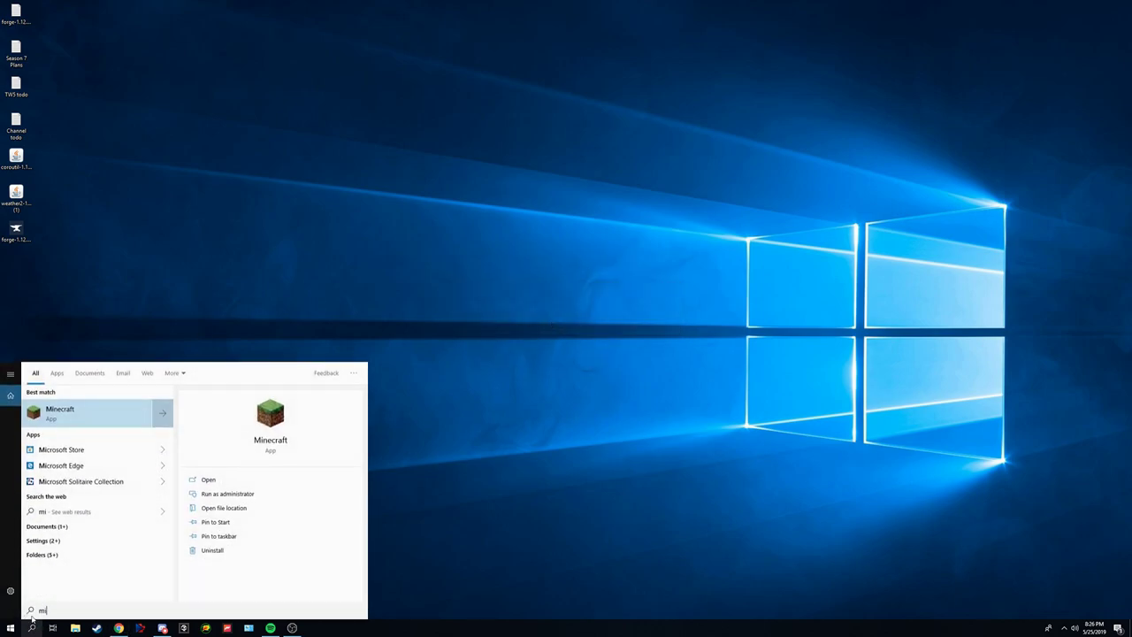
{"action": "left_click", "coordinate": [88, 412]}
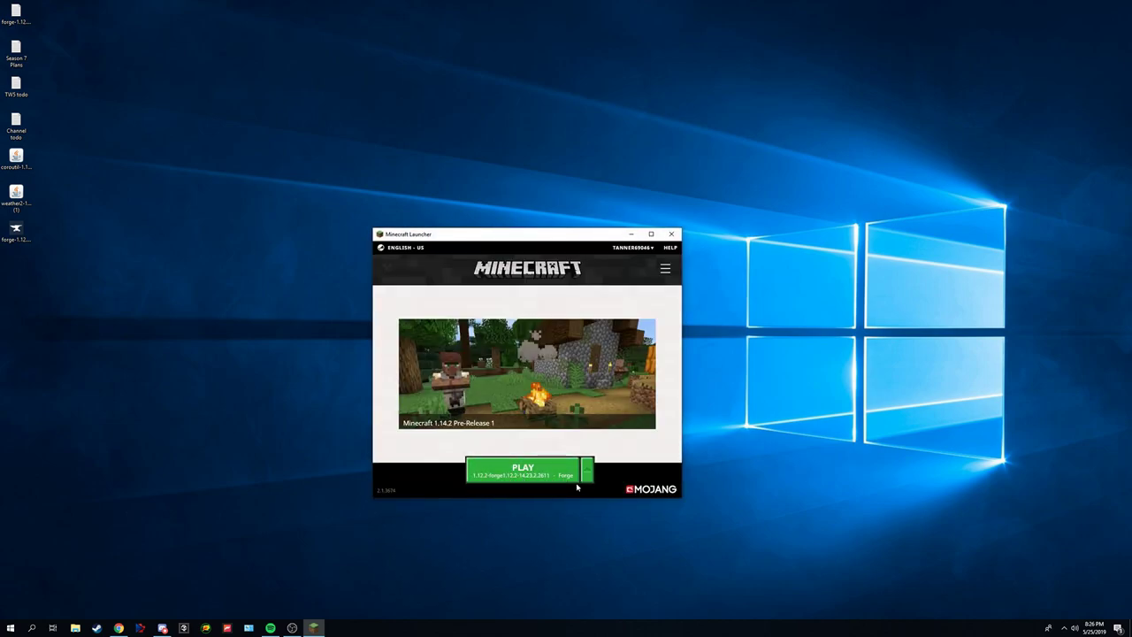
{"action": "key", "text": "alt+Tab"}
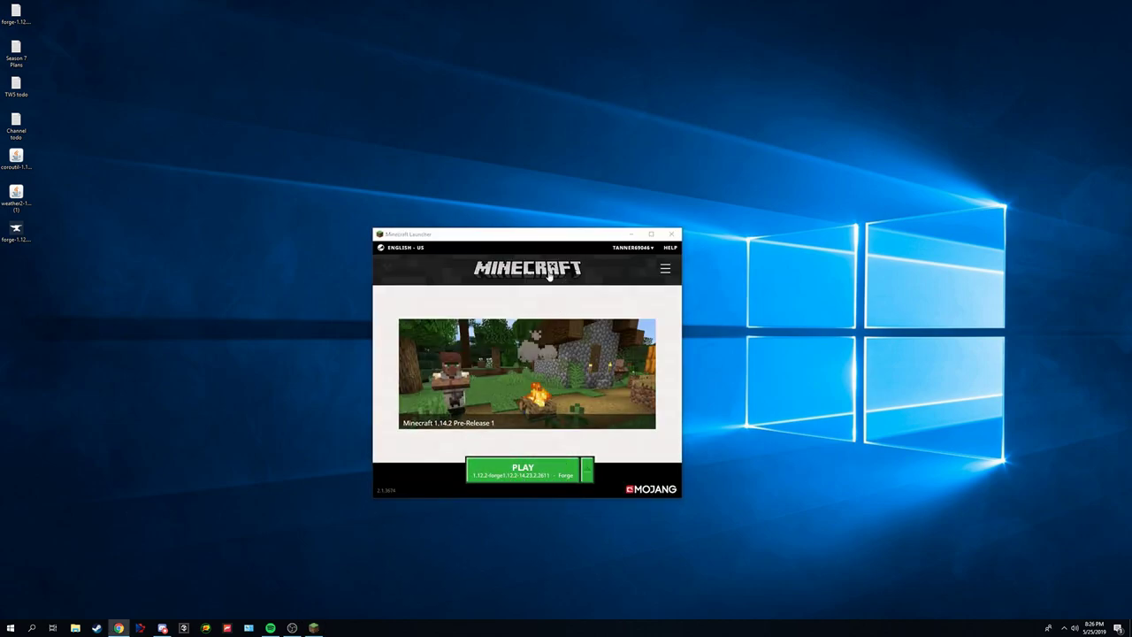
{"action": "left_click", "coordinate": [632, 248]}
Examine the version set for the Forge profile in the launch options and leave the profile without saving.
{"action": "left_click", "coordinate": [666, 269]}
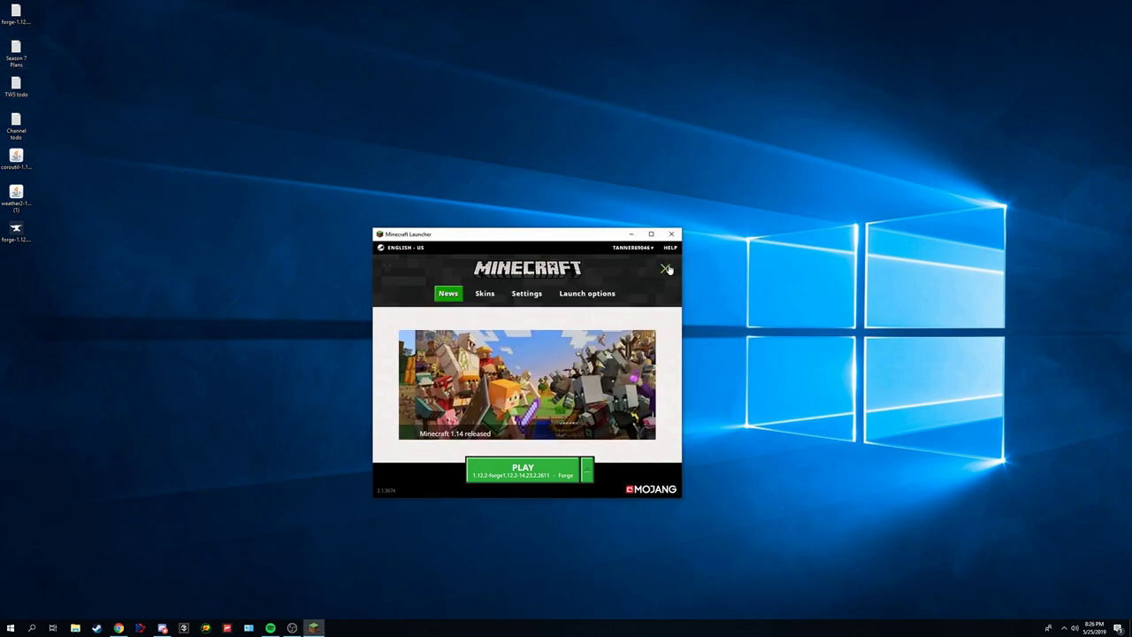
{"action": "left_click", "coordinate": [582, 295]}
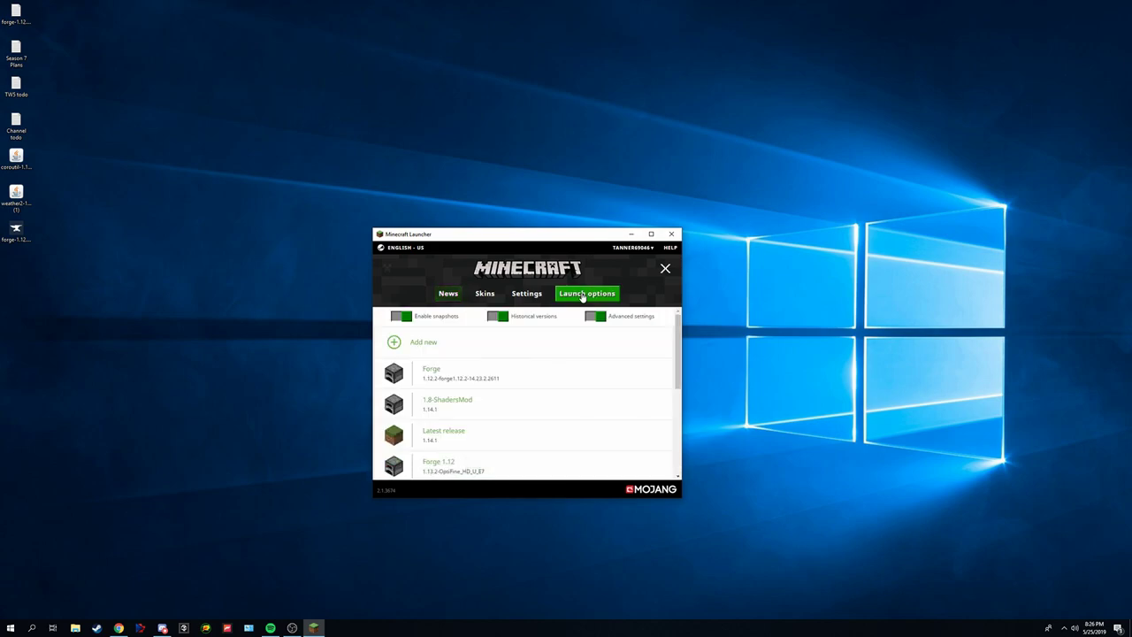
{"action": "scroll", "coordinate": [513, 384], "scroll_direction": "down", "scroll_amount": 3}
{"action": "scroll", "coordinate": [445, 378], "scroll_direction": "up", "scroll_amount": 3}
{"action": "left_click", "coordinate": [445, 377]}
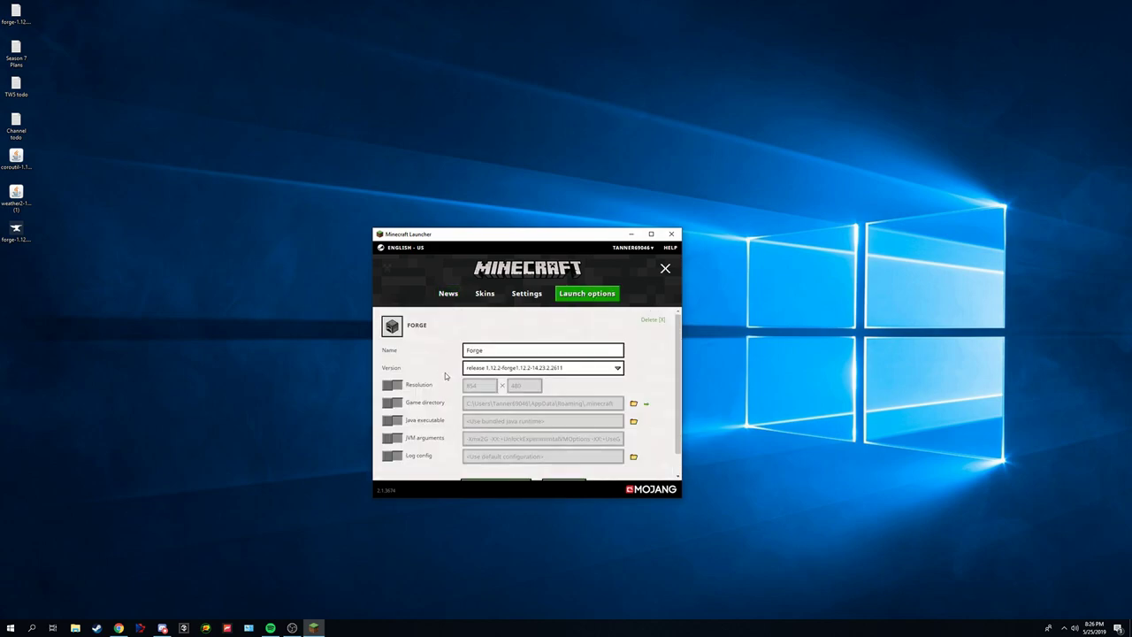
{"action": "left_click", "coordinate": [562, 368]}
{"action": "left_click", "coordinate": [566, 371]}
{"action": "scroll", "coordinate": [566, 464], "scroll_direction": "down", "scroll_amount": 1}
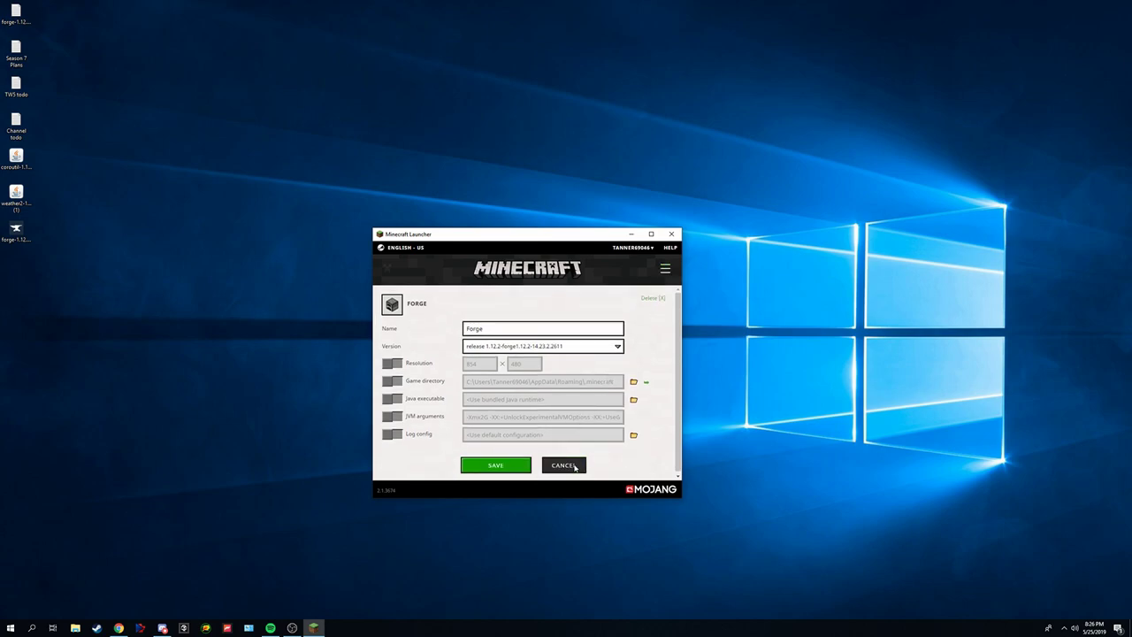
{"action": "left_click", "coordinate": [564, 464]}
Launch the game with the Forge 1.12.2 profile.
{"action": "left_click", "coordinate": [559, 272]}
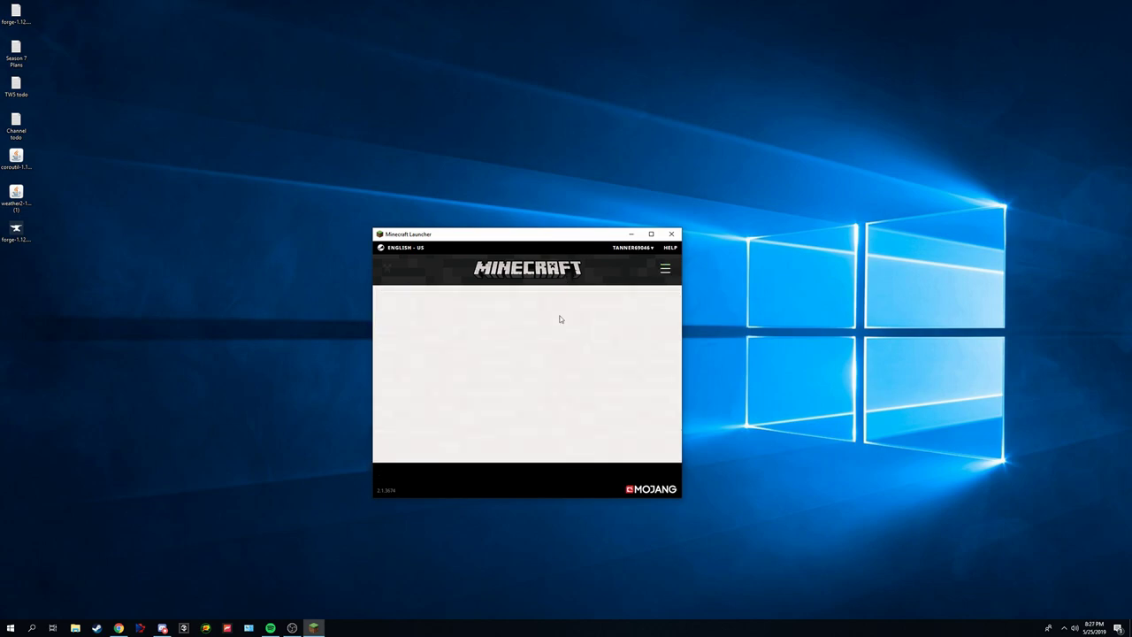
{"action": "left_click", "coordinate": [529, 469]}
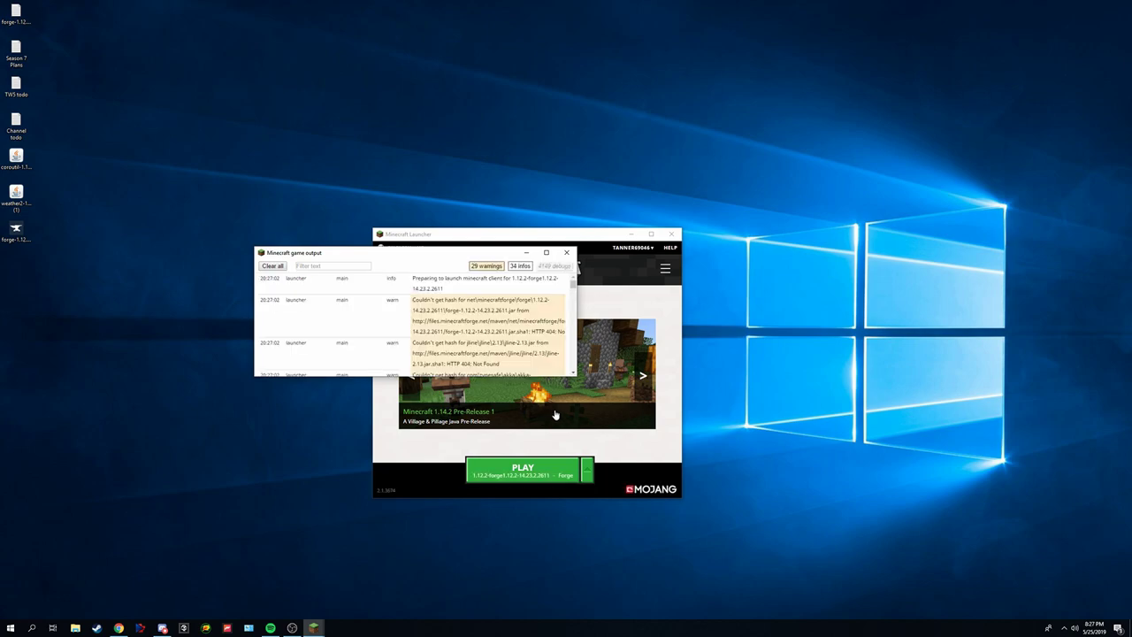
{"action": "left_click_drag", "start_coordinate": [482, 257], "coordinate": [607, 259]}
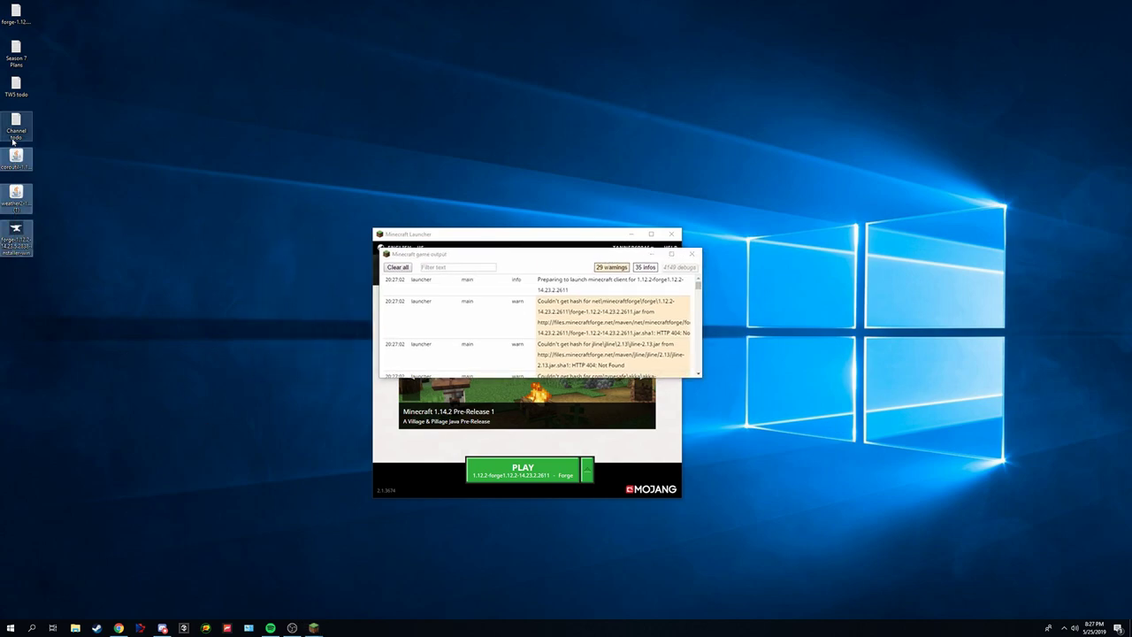
{"action": "left_click_drag", "start_coordinate": [48, 148], "coordinate": [9, 279]}
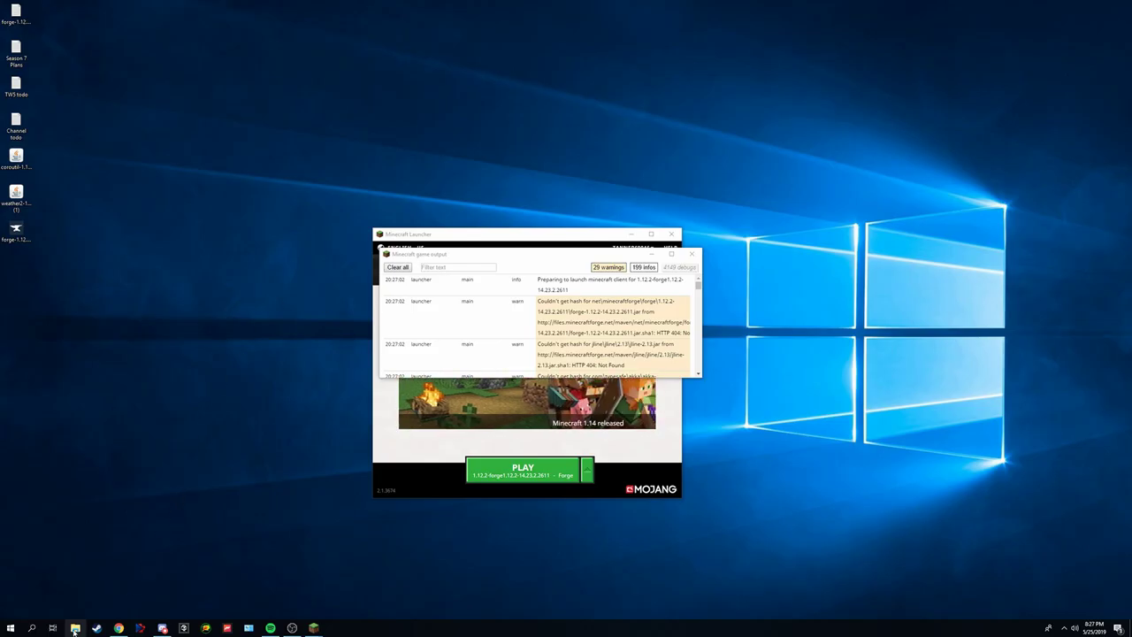
Open File Explorer and go to the %appdata% location.
{"action": "left_click", "coordinate": [75, 627]}
{"action": "left_click", "coordinate": [352, 183]}
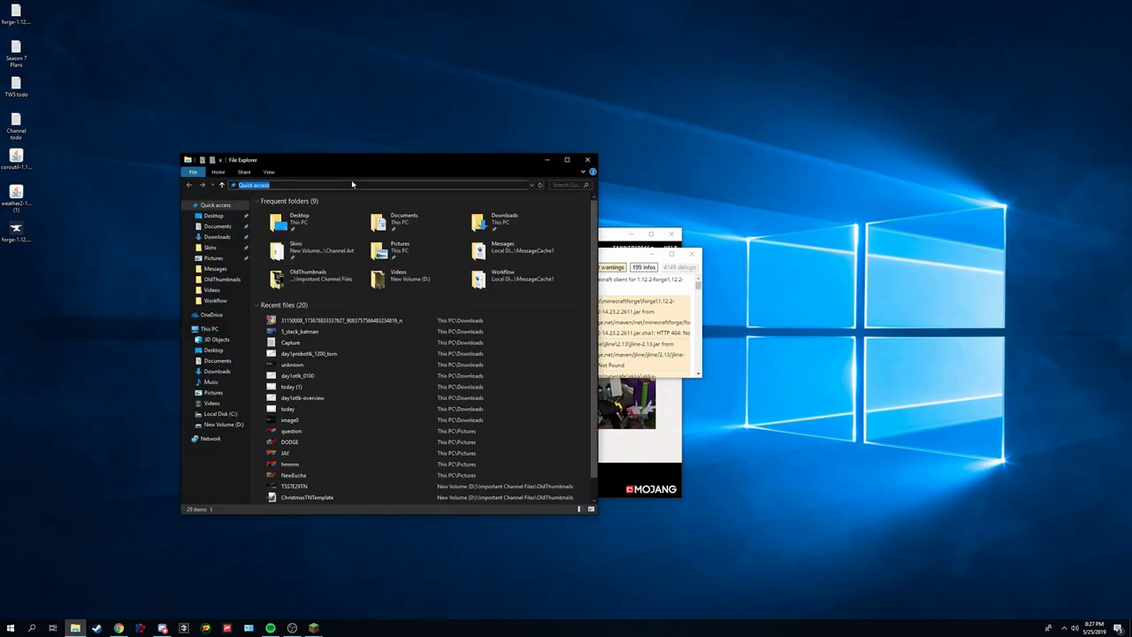
{"action": "key", "text": "BackSpace"}
{"action": "type", "text": "%appdat"}
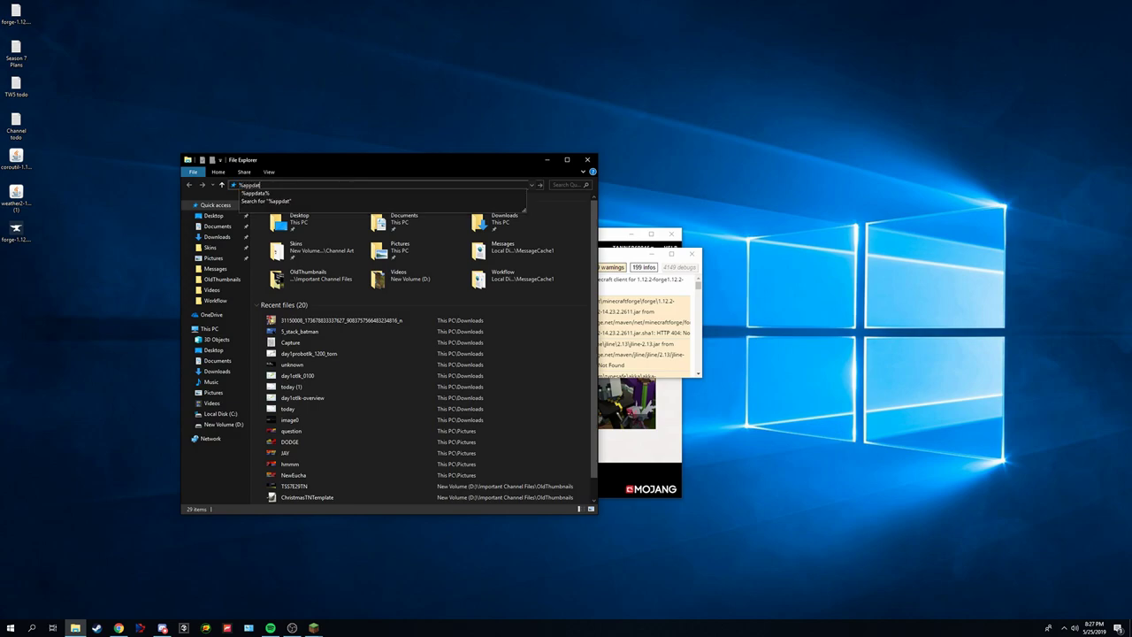
{"action": "type", "text": "a%"}
{"action": "key", "text": "Return"}
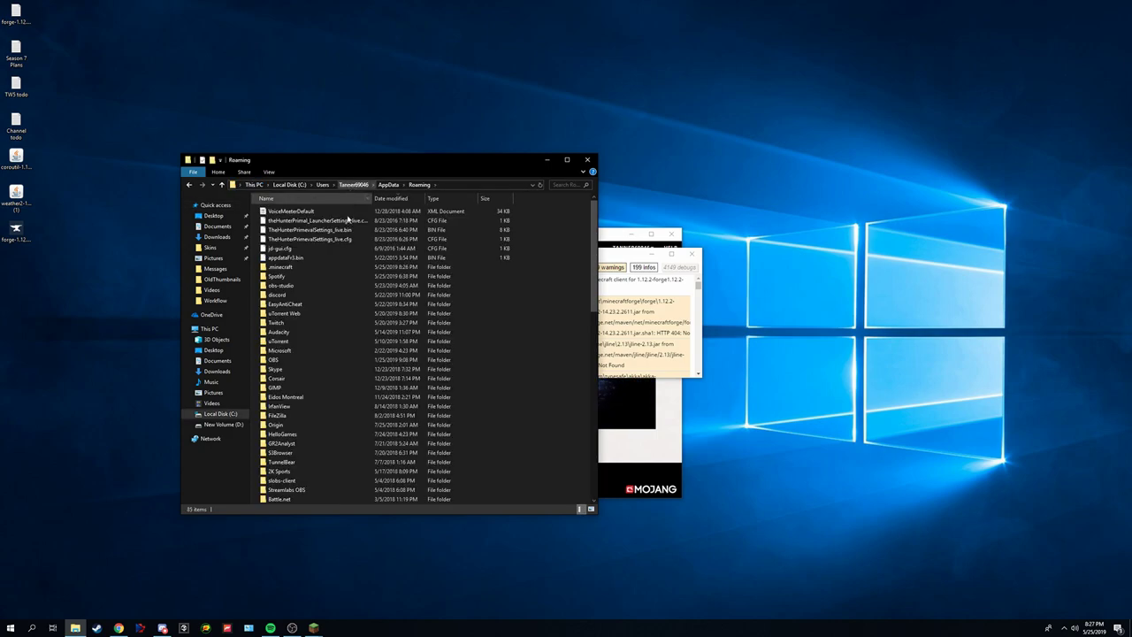
Open the mods folder inside the .minecraft folder.
{"action": "scroll", "coordinate": [486, 339], "scroll_direction": "down", "scroll_amount": 10}
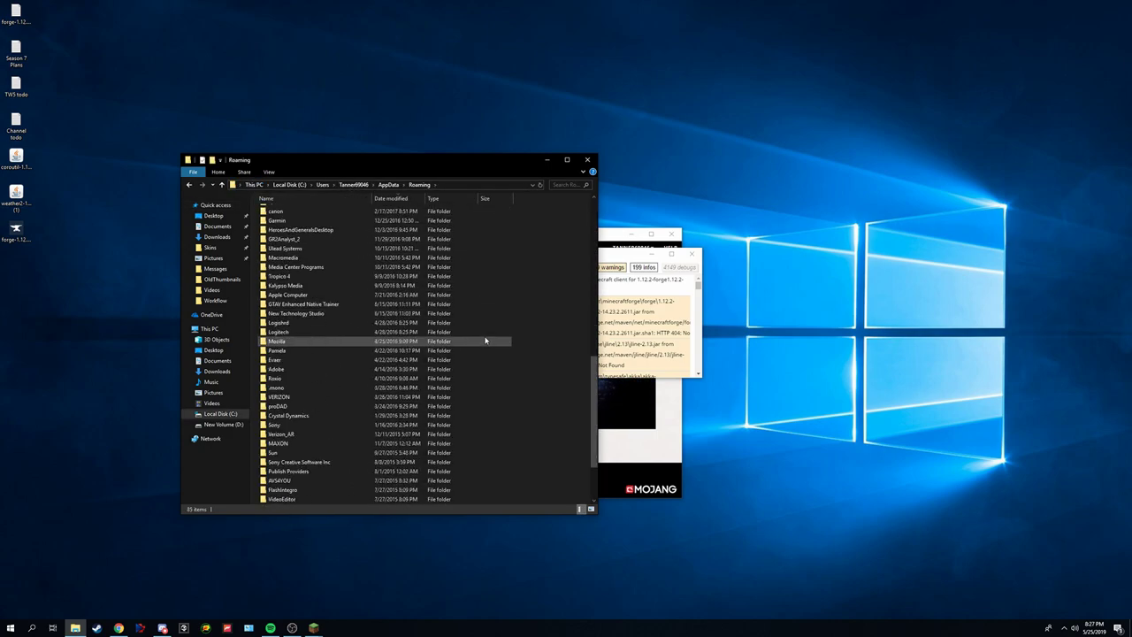
{"action": "scroll", "coordinate": [487, 336], "scroll_direction": "up", "scroll_amount": 10}
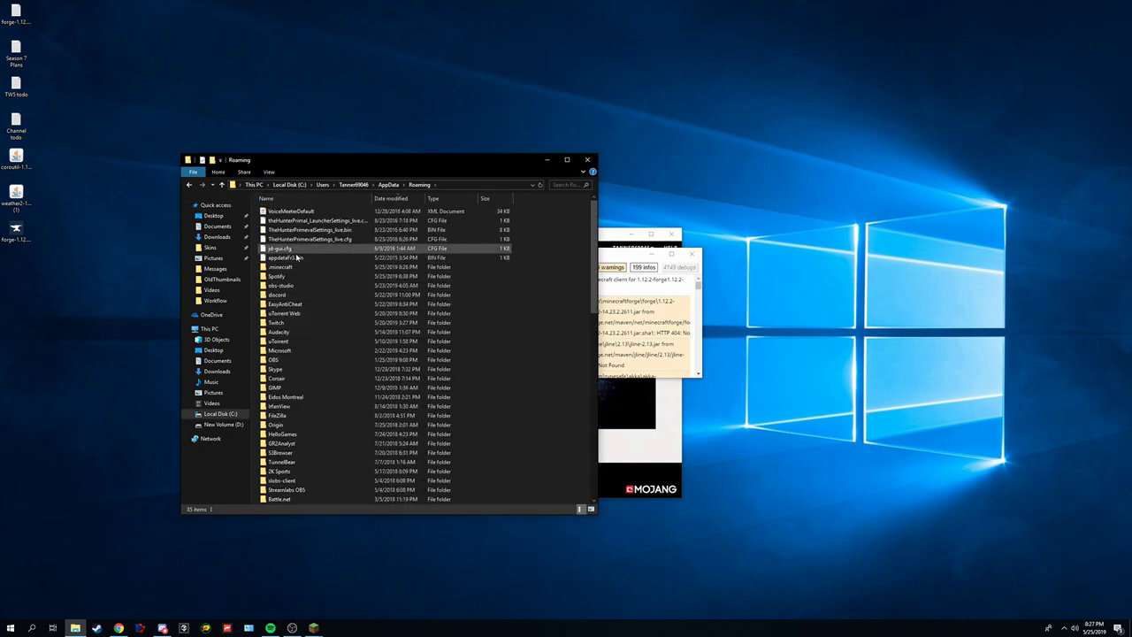
{"action": "double_click", "coordinate": [412, 270]}
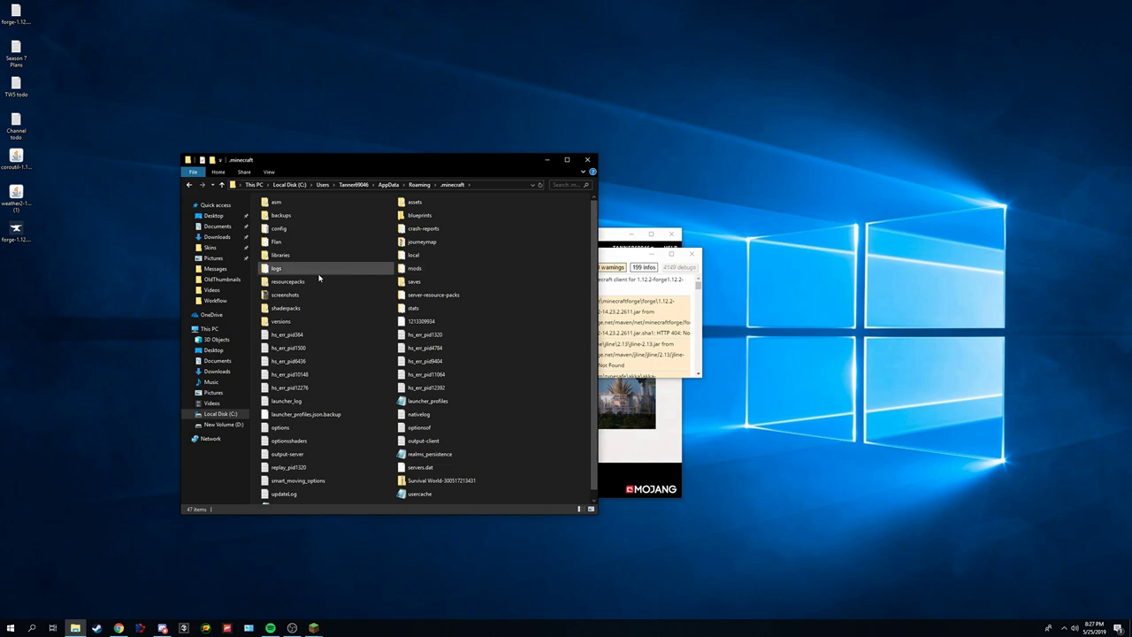
{"action": "double_click", "coordinate": [428, 269]}
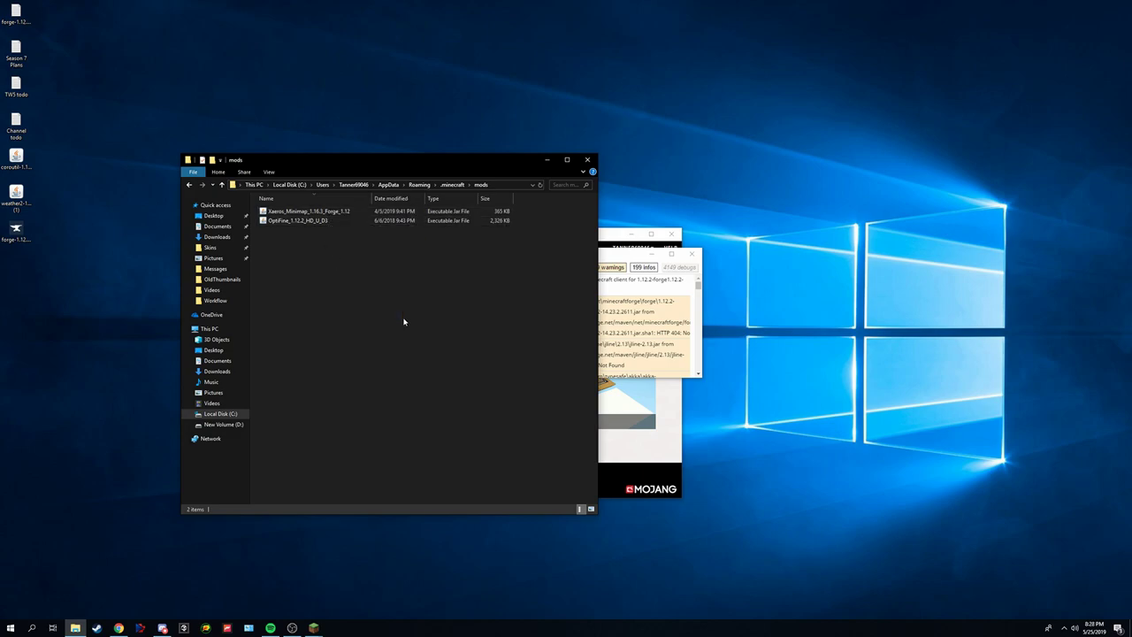
Move the coroutil and weather2 jar files from the desktop into the mods folder and delete the Forge installer from the desktop.
{"action": "left_click_drag", "start_coordinate": [58, 201], "coordinate": [352, 288]}
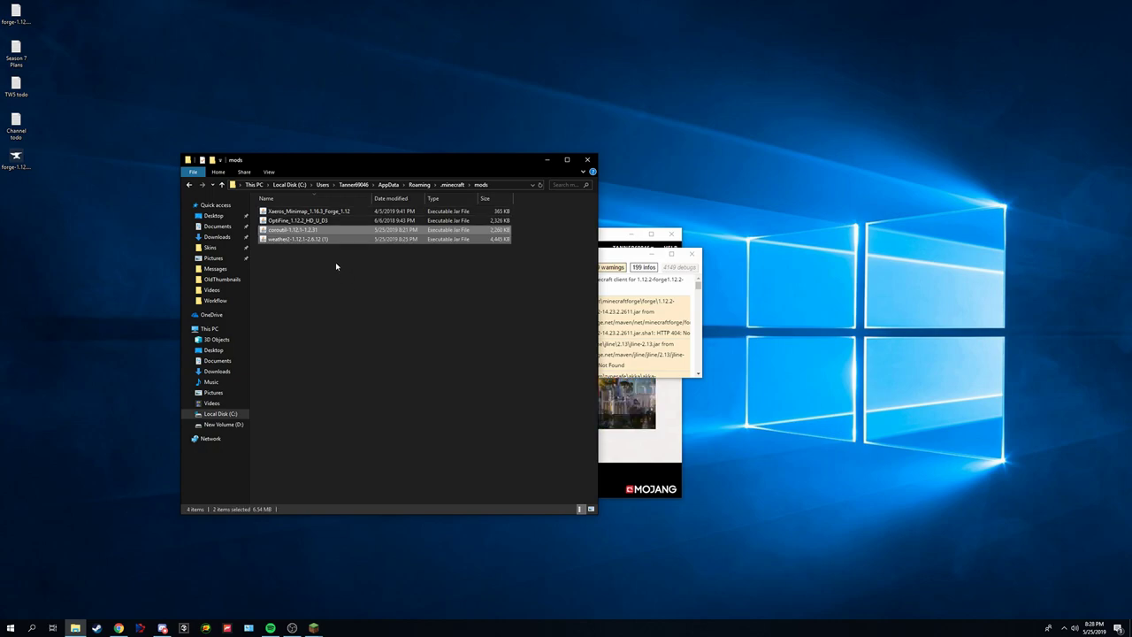
{"action": "left_click", "coordinate": [587, 161]}
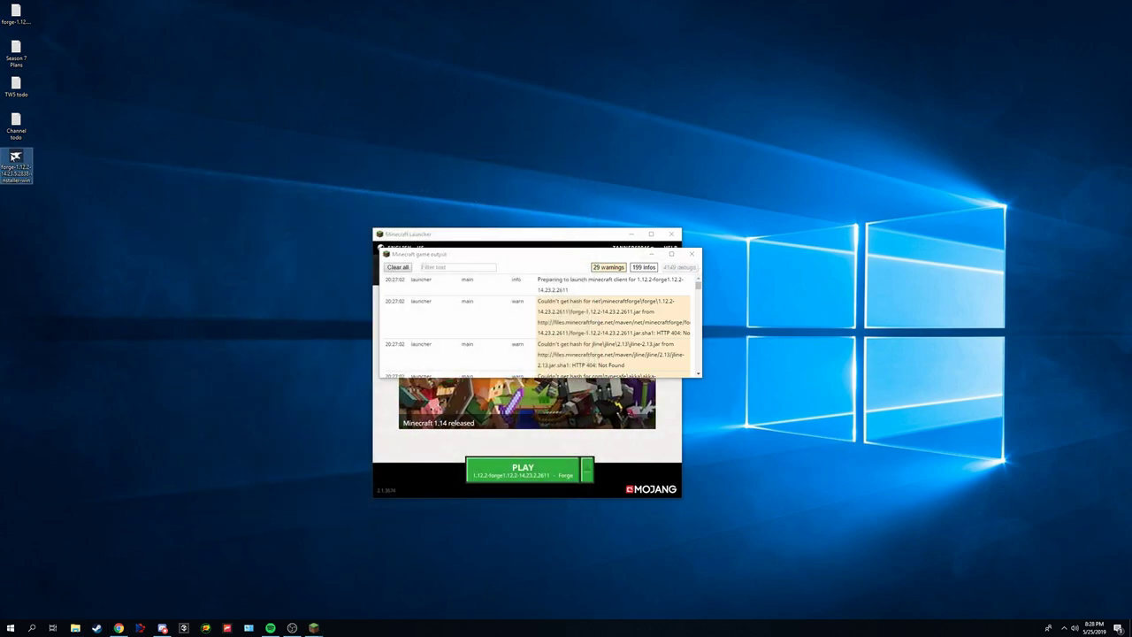
{"action": "key", "text": "Delete"}
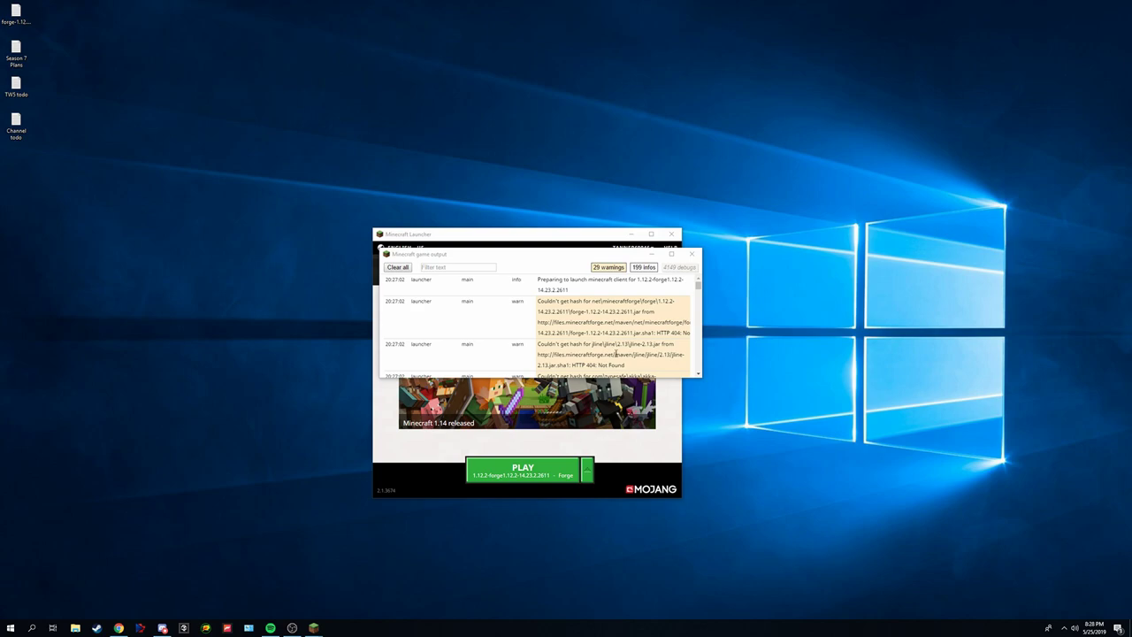
Minimize the game output log, launch the game with the Forge 1.12.2 profile and maximize the game window.
{"action": "left_click", "coordinate": [652, 253]}
{"action": "left_click", "coordinate": [495, 471]}
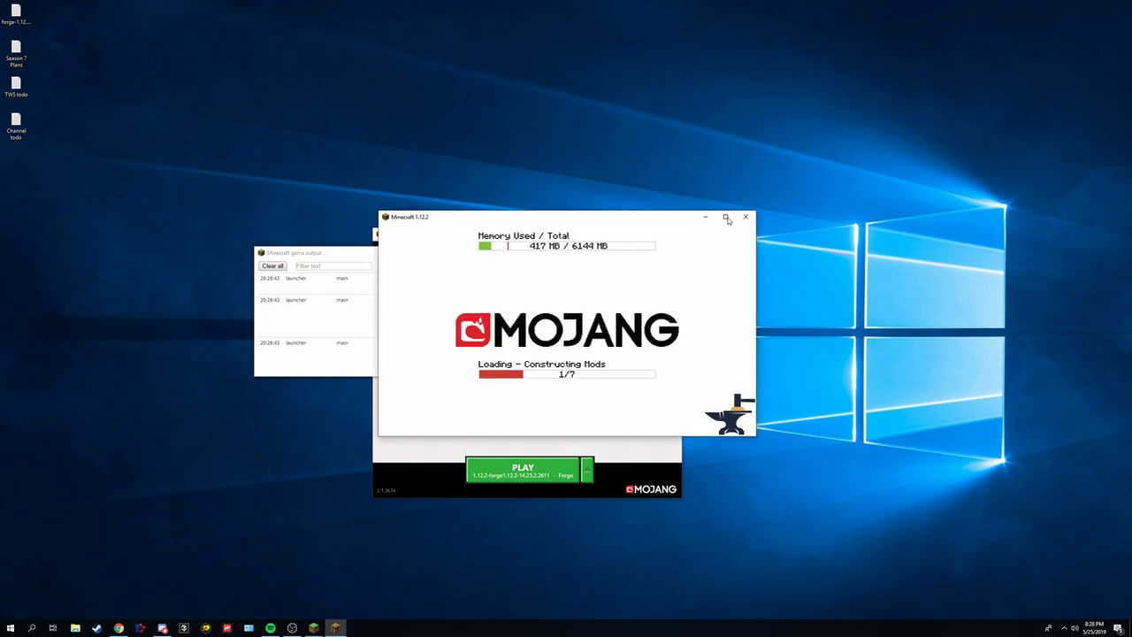
{"action": "left_click", "coordinate": [726, 217]}
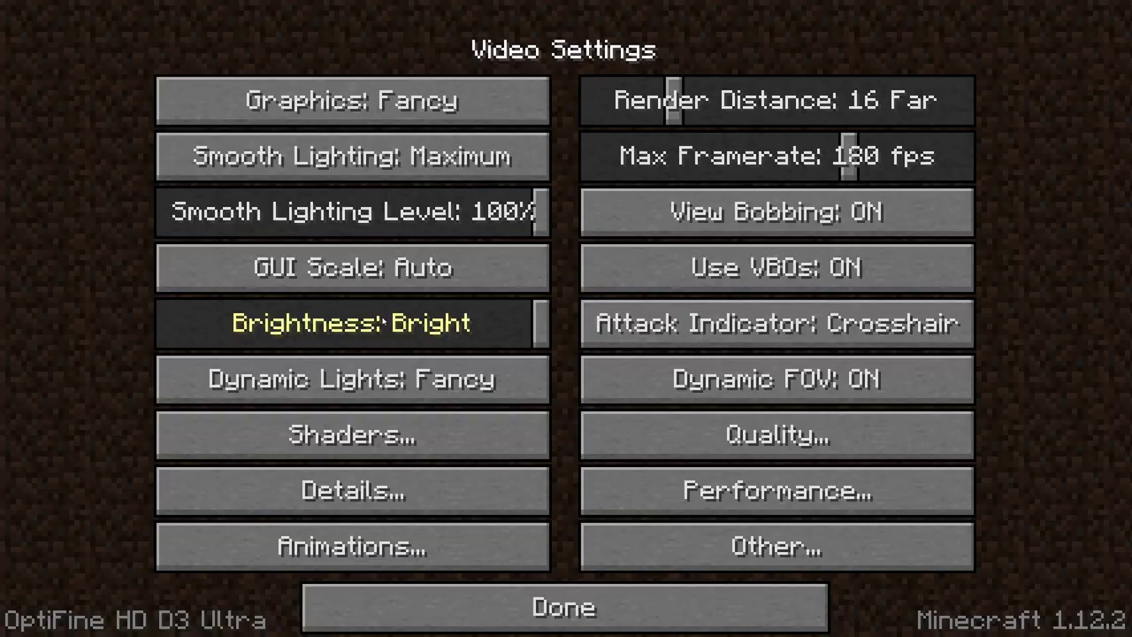
Leave the video settings and examine the mod list down to its end for the newly added weather mods.
{"action": "left_click", "coordinate": [585, 599]}
{"action": "left_click", "coordinate": [585, 599]}
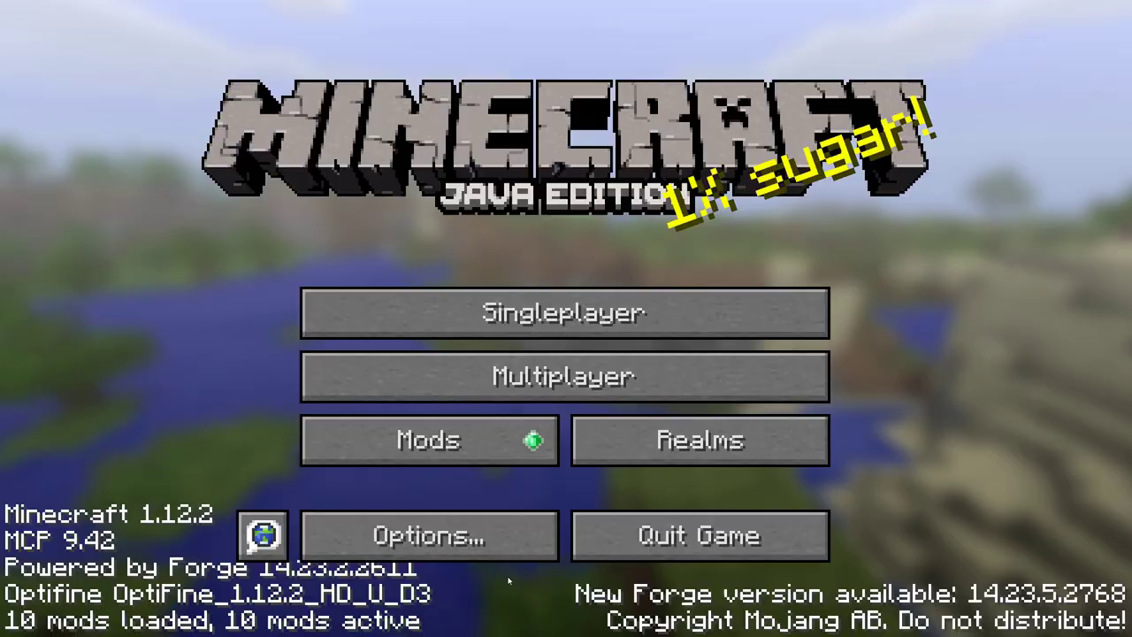
{"action": "left_click", "coordinate": [429, 441]}
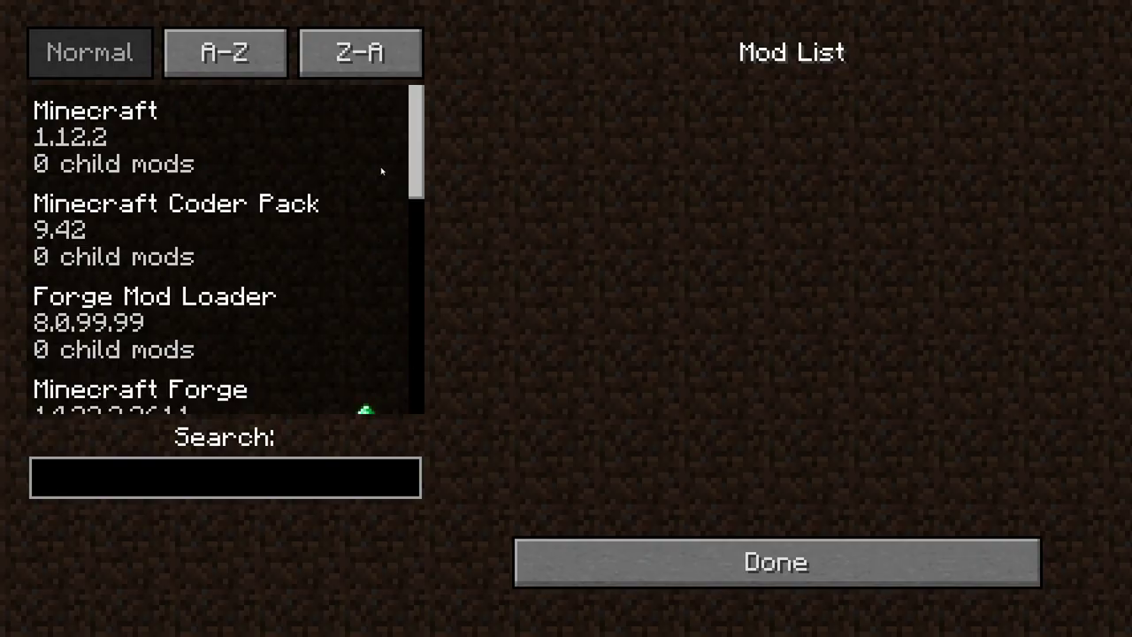
{"action": "left_click_drag", "start_coordinate": [424, 160], "coordinate": [432, 403]}
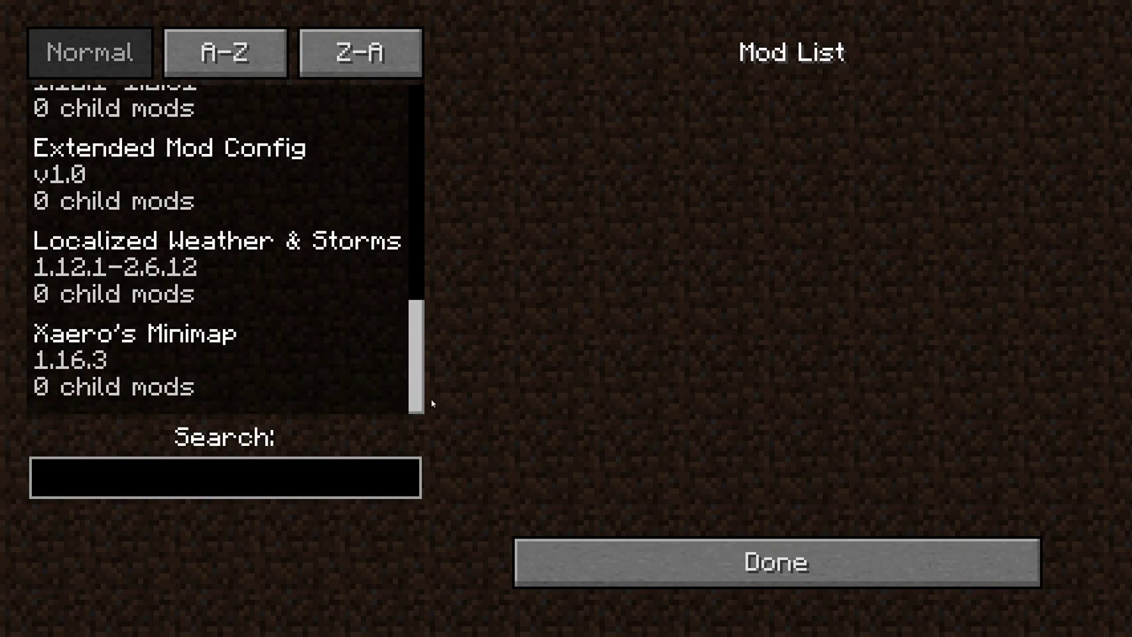
{"action": "left_click", "coordinate": [724, 562]}
Create a new singleplayer world named New World in Creative game mode.
{"action": "left_click", "coordinate": [659, 317]}
{"action": "left_click", "coordinate": [698, 521]}
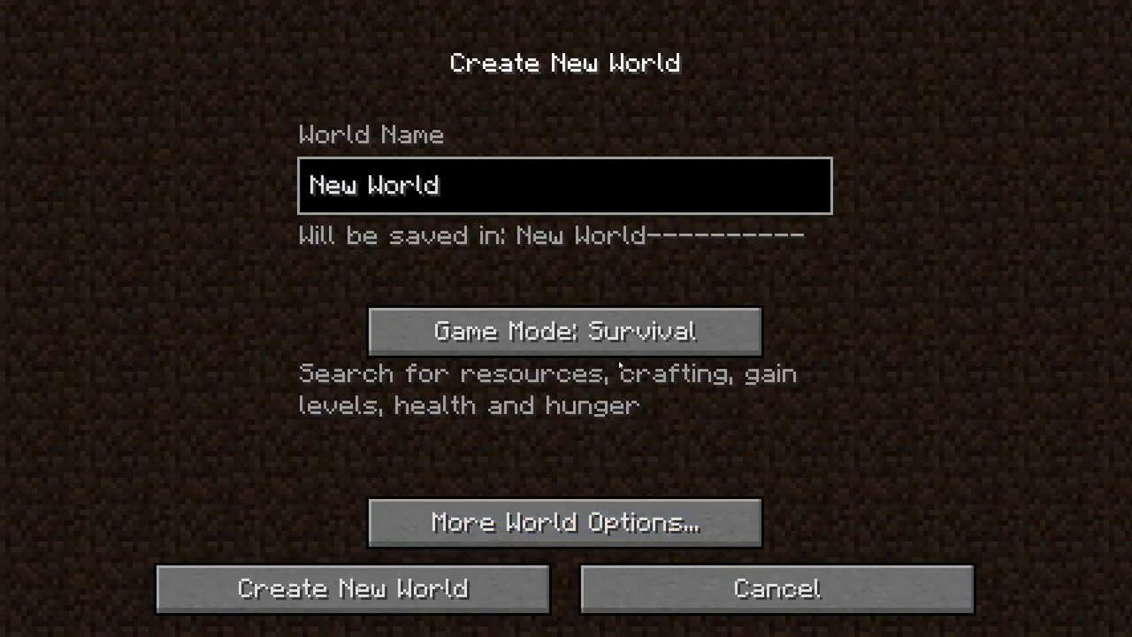
{"action": "left_click", "coordinate": [619, 350]}
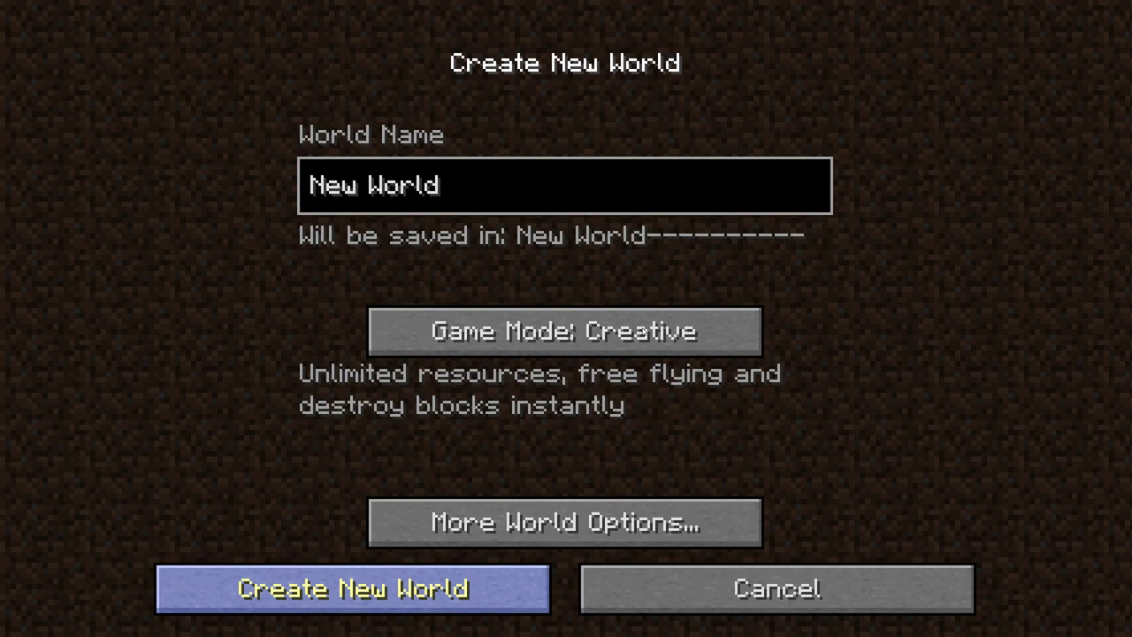
{"action": "left_click", "coordinate": [353, 588]}
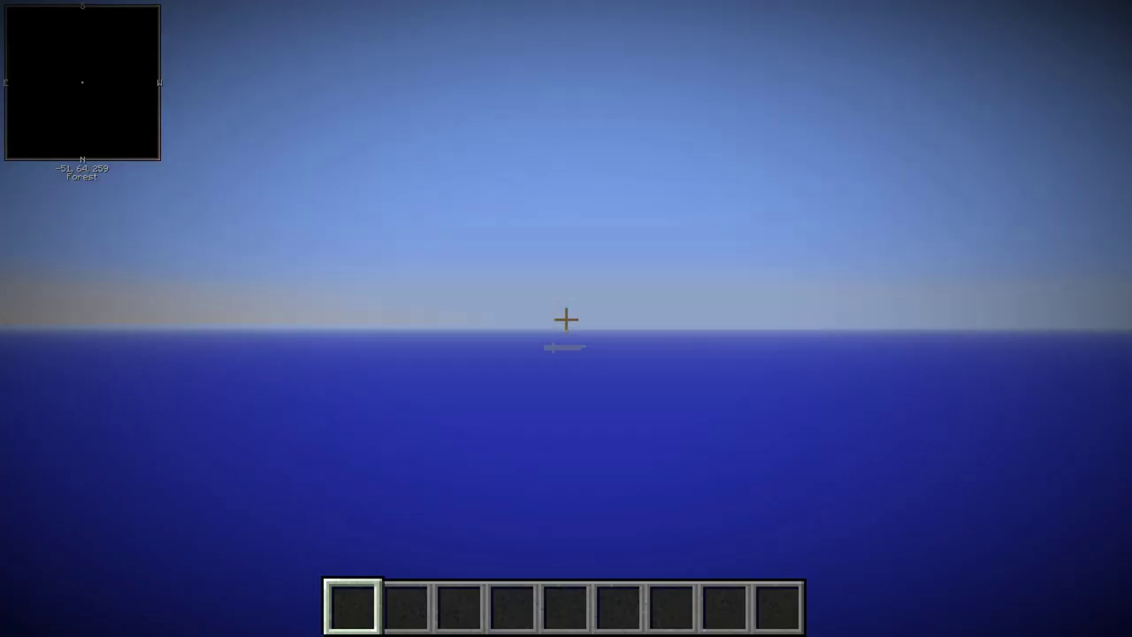
Fly up from the spawn point to the top of the tree canopy at a height of about 94.
{"action": "key", "text": "6"}
{"action": "key", "text": "9"}
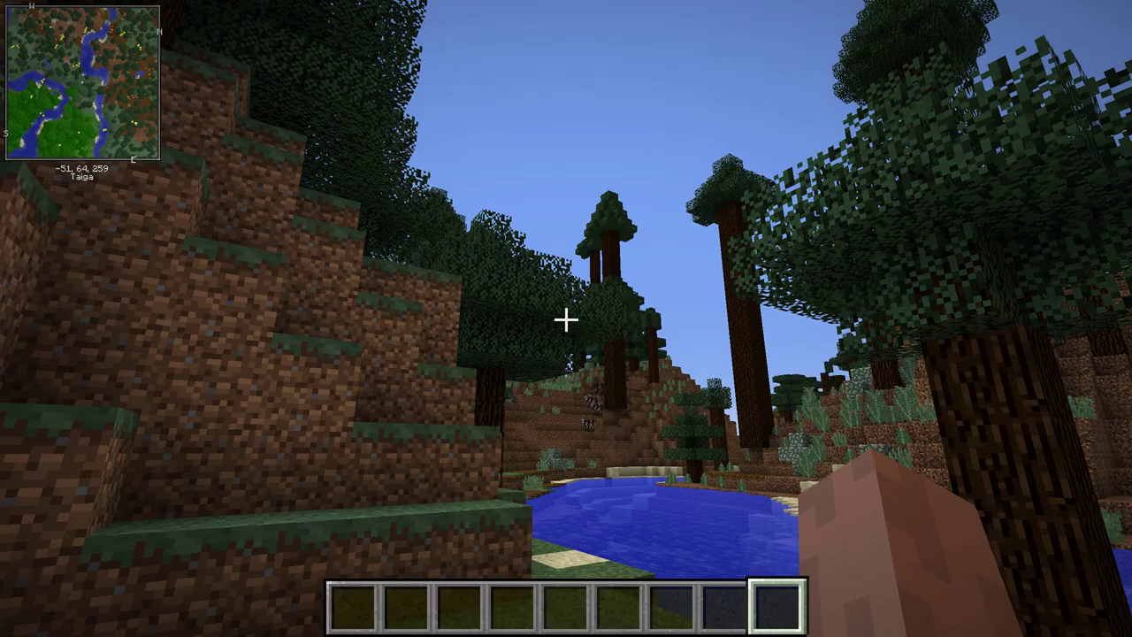
{"action": "key", "text": "space"}
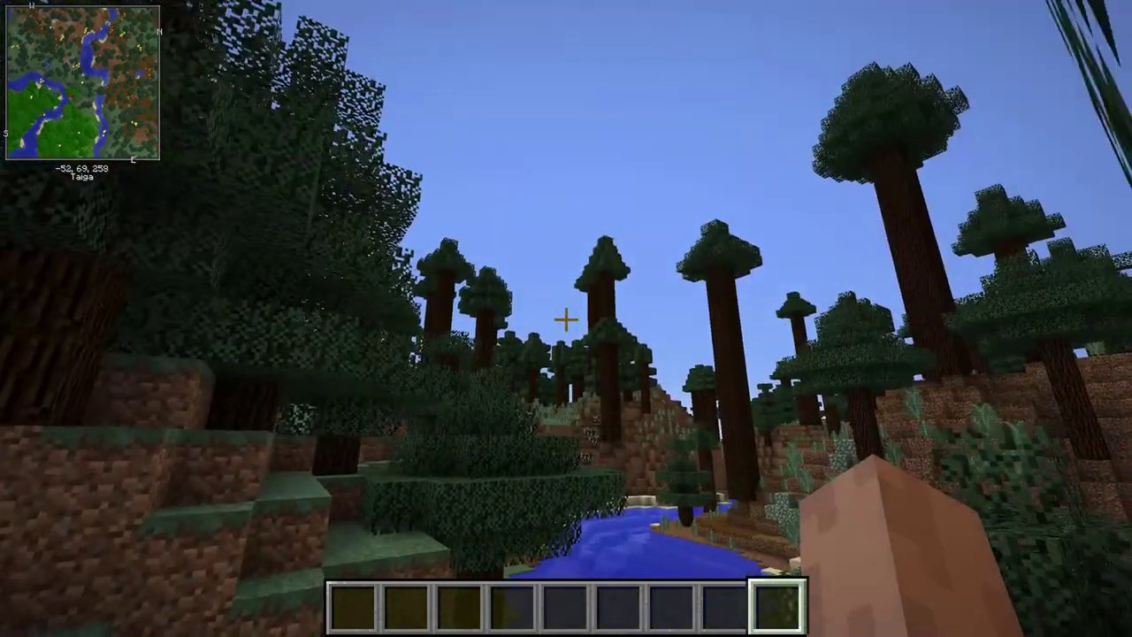
{"action": "key", "text": "space"}
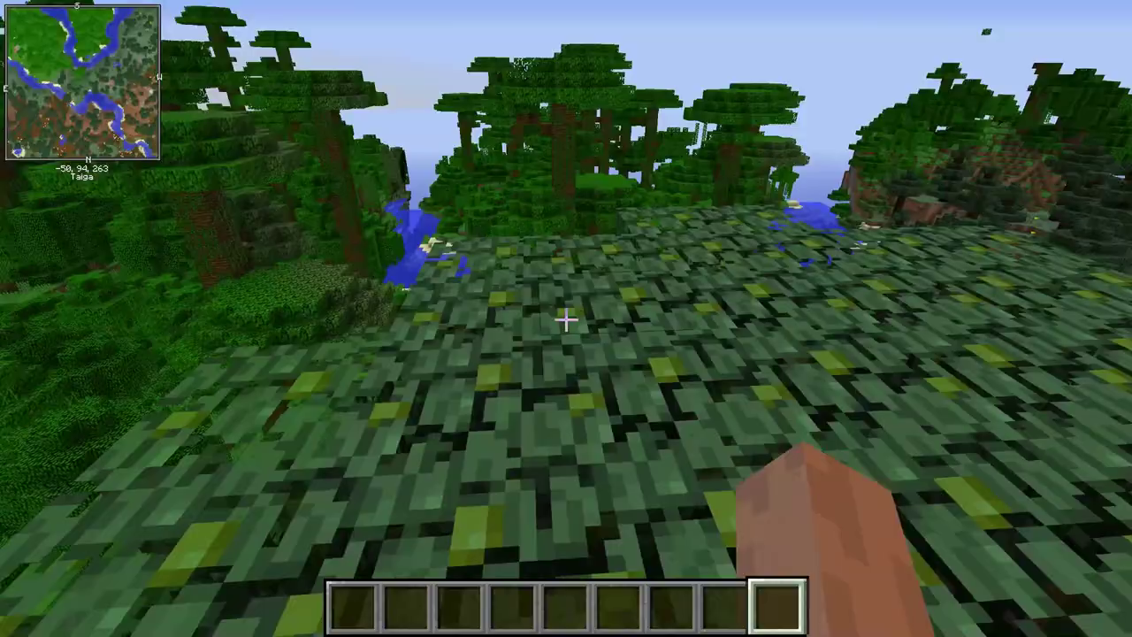
Search the creative inventory for radar and put the radar block in the second hotbar slot.
{"action": "key", "text": "e"}
{"action": "left_click", "coordinate": [787, 106]}
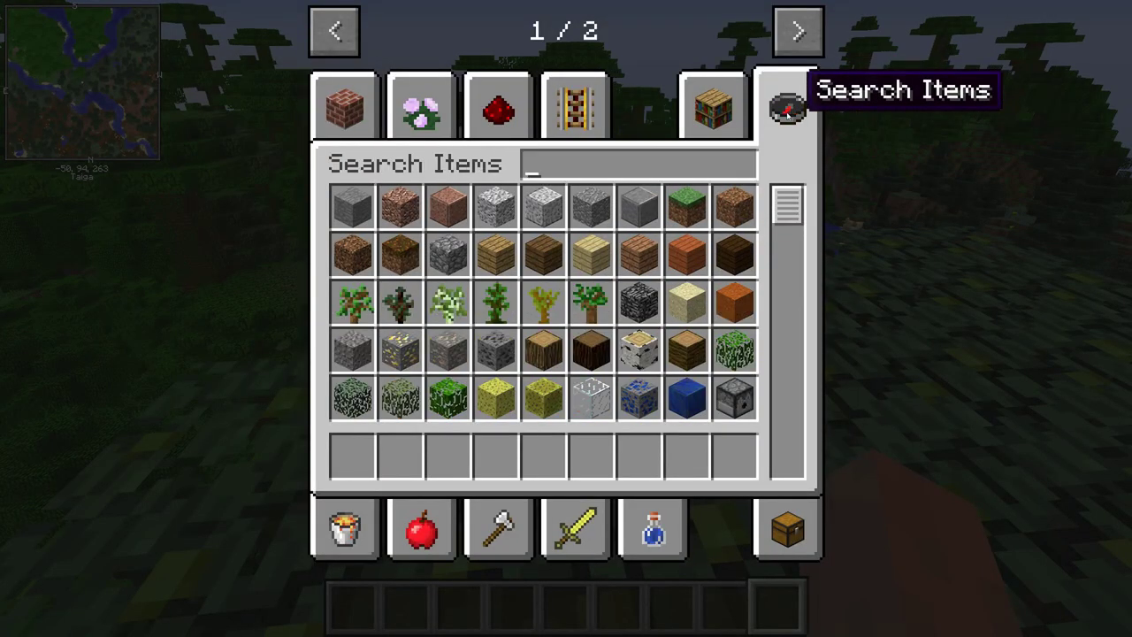
{"action": "type", "text": "rea"}
{"action": "key", "text": "BackSpace"}
{"action": "key", "text": "BackSpace"}
{"action": "type", "text": "ar"}
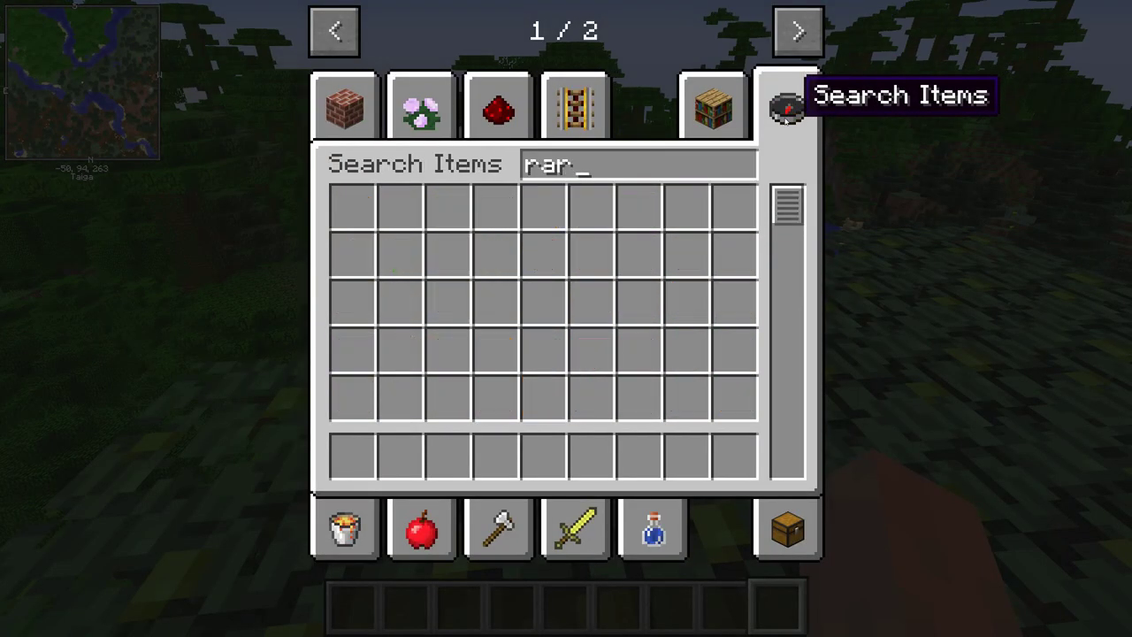
{"action": "key", "text": "BackSpace"}
{"action": "type", "text": "dar"}
{"action": "left_click", "coordinate": [353, 206]}
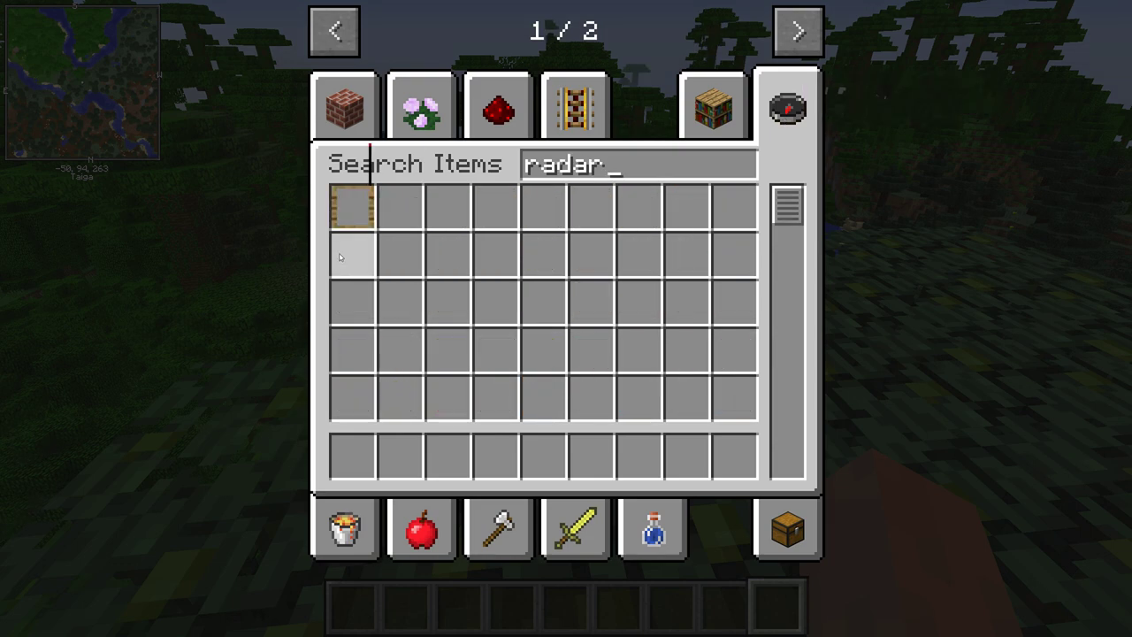
{"action": "left_click", "coordinate": [402, 455]}
Place the radar block on the leaf canopy and switch to the empty first hotbar slot.
{"action": "key", "text": "Escape"}
{"action": "key", "text": "2"}
{"action": "right_click", "coordinate": [566, 319]}
{"action": "key", "text": "1"}
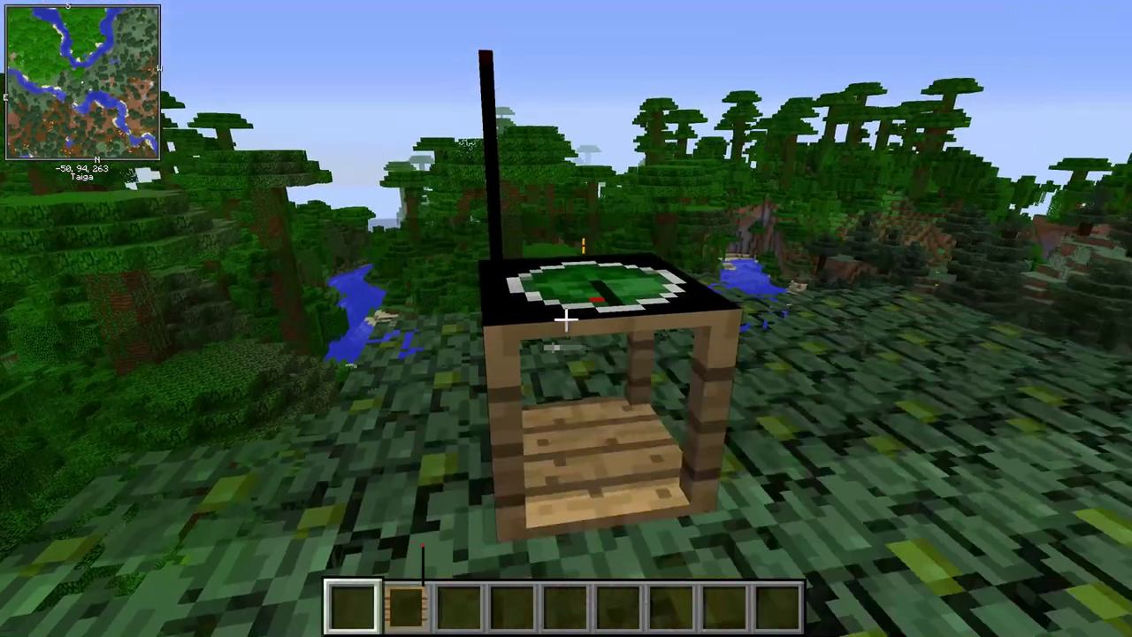
{"action": "key", "text": "s"}
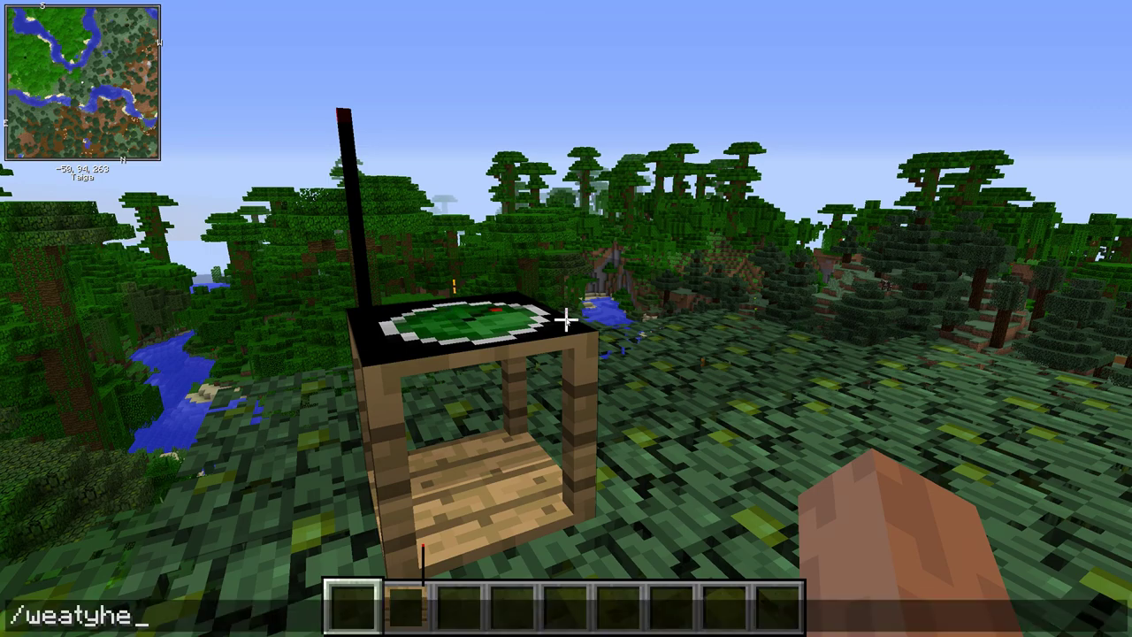